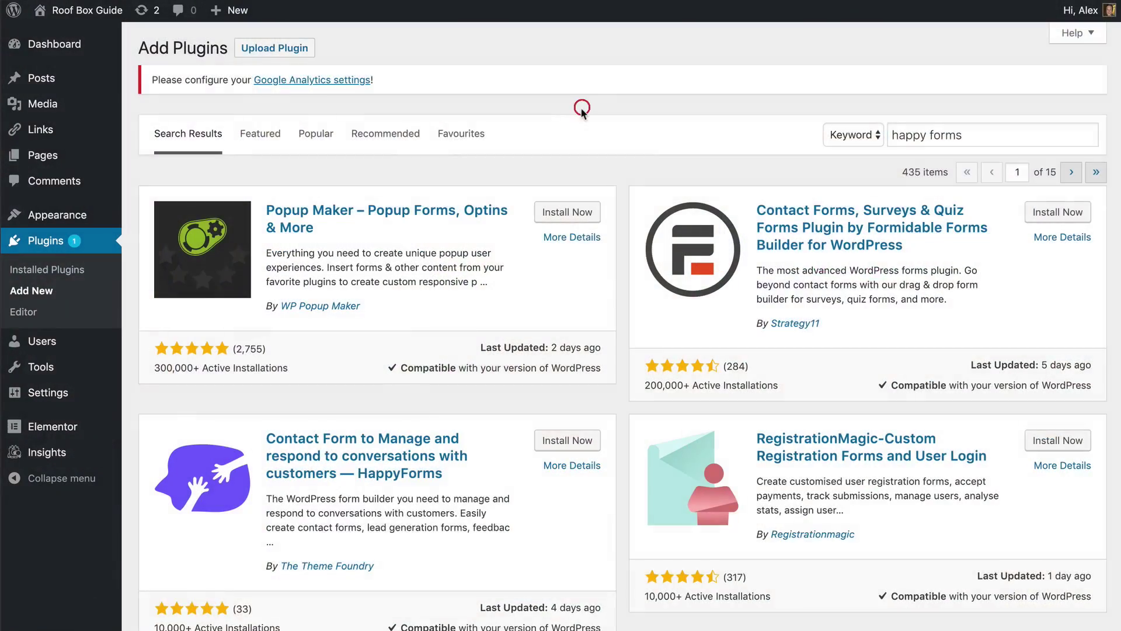
# Add an Email field below Last name in the HappyForms Sample Contact Form and title it "Your Email"
pyautogui.scroll(-3, 579, 140)
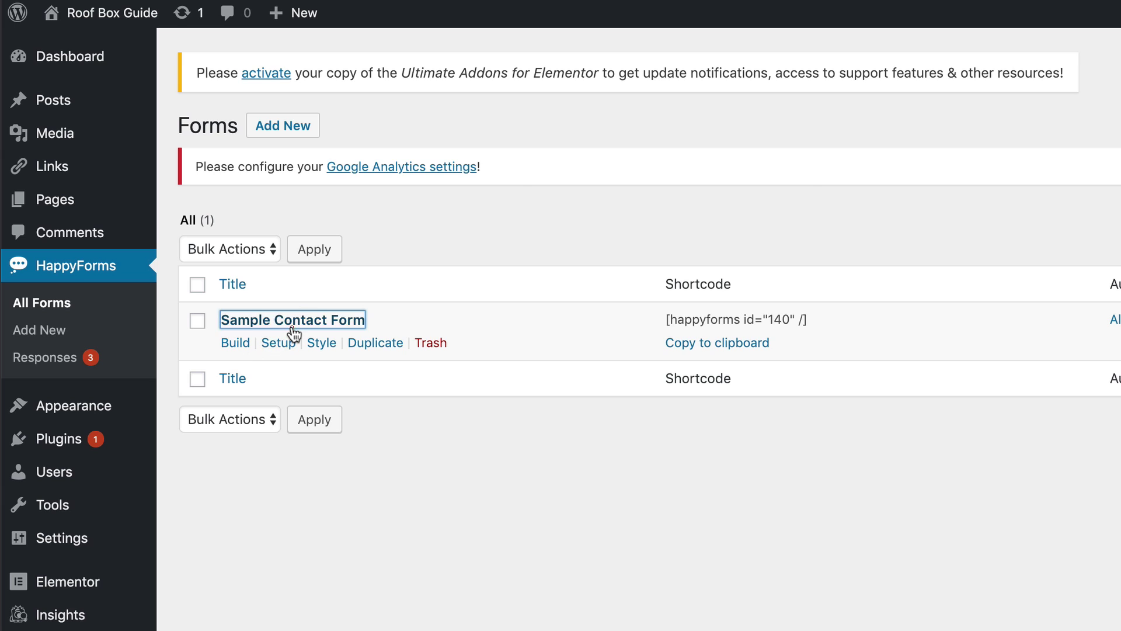
pyautogui.click(294, 334)
pyautogui.moveTo(160, 138); pyautogui.dragTo(104, 127)
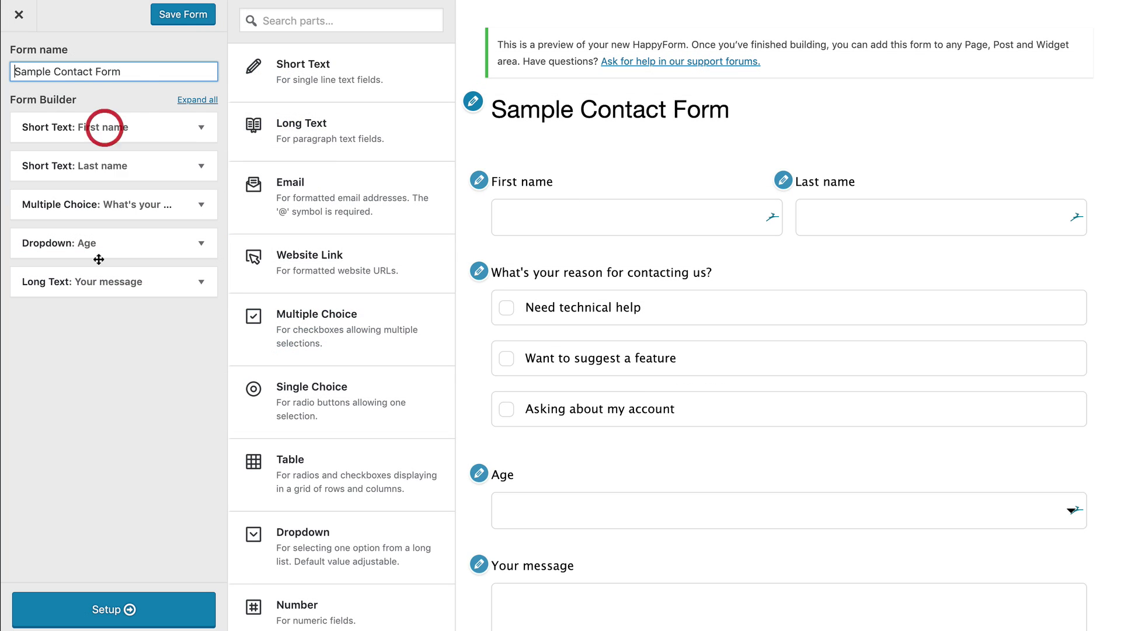
pyautogui.moveTo(99, 258); pyautogui.dragTo(346, 183)
pyautogui.click(347, 183)
pyautogui.moveTo(140, 313); pyautogui.dragTo(99, 215)
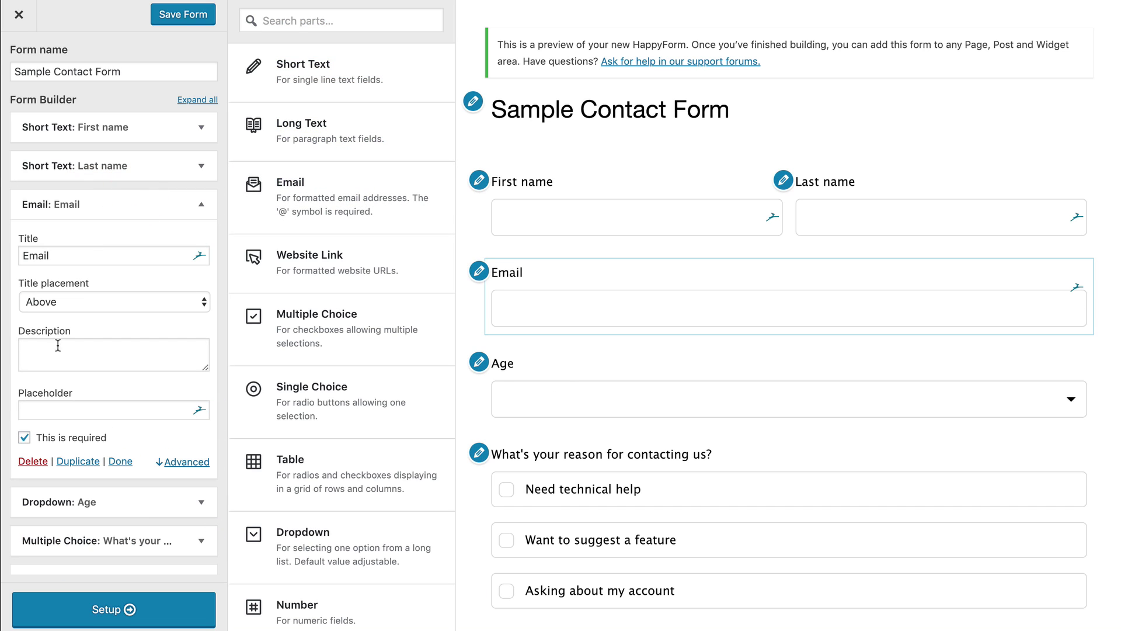
pyautogui.write('Your')
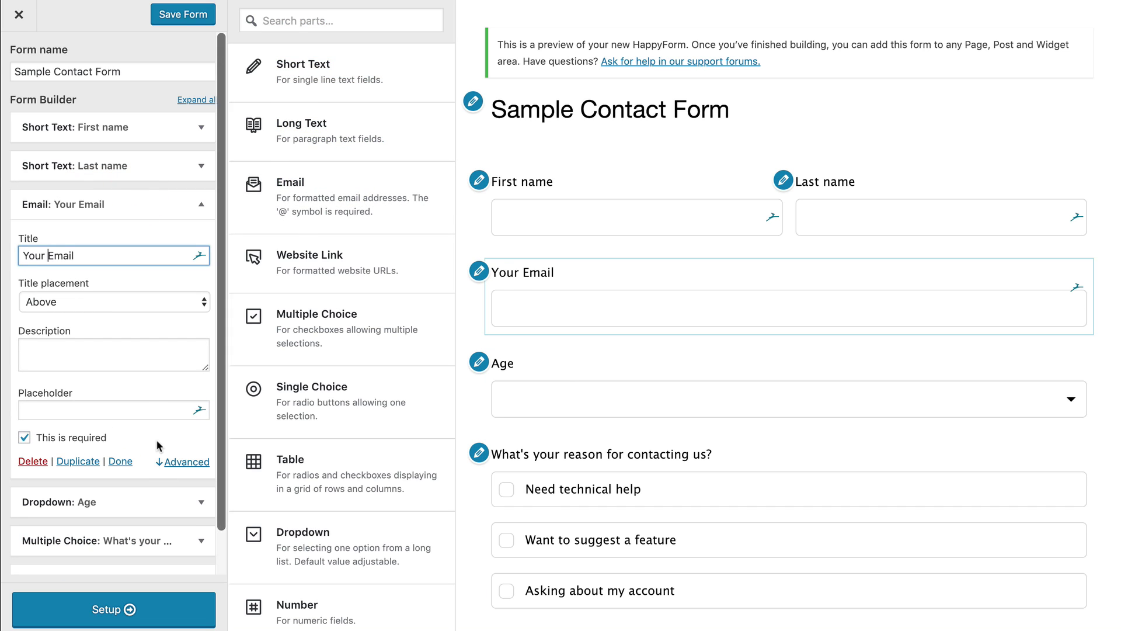
pyautogui.scroll(-5, 269, 372)
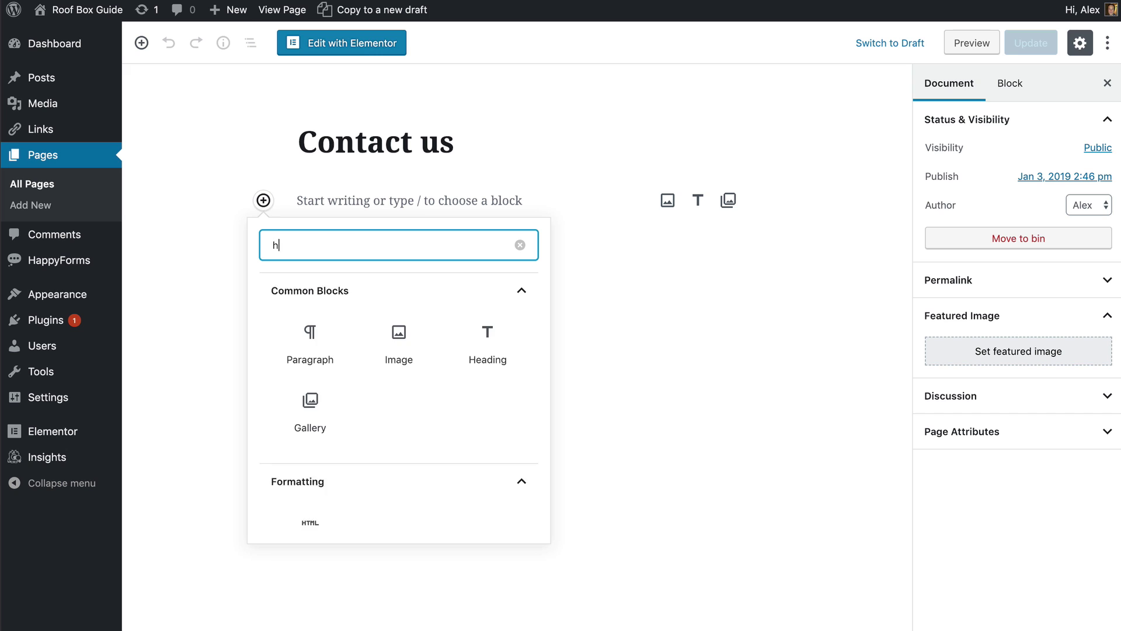
# Insert the HappyForms block into the Contact us page and look over the form on the published page
pyautogui.write('ap')
pyautogui.click(310, 344)
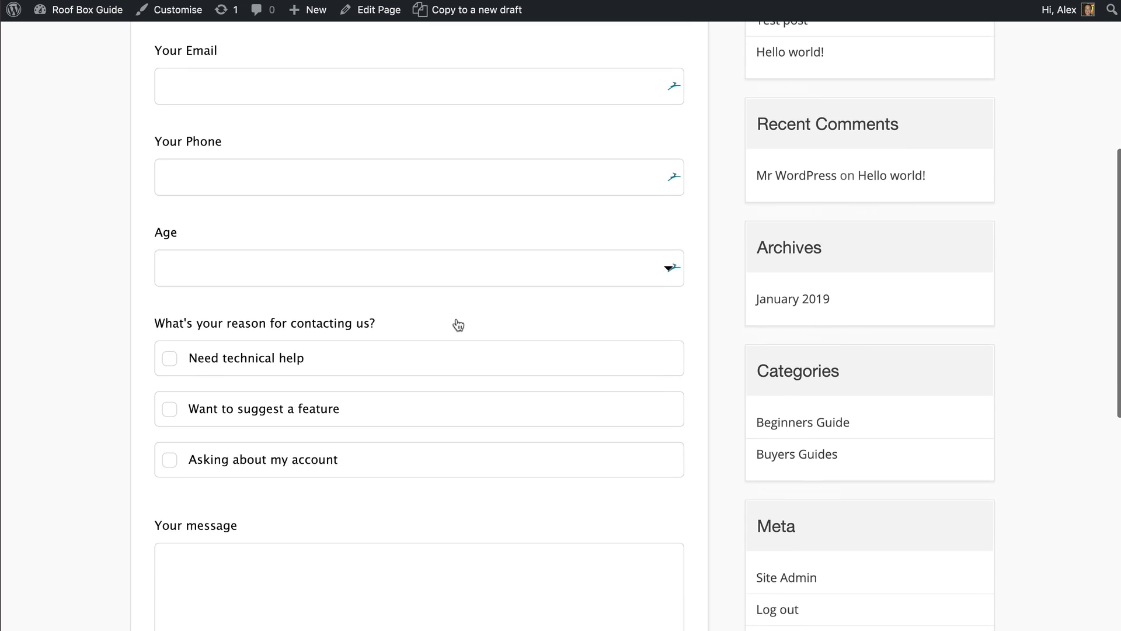
pyautogui.scroll(-4, 457, 318)
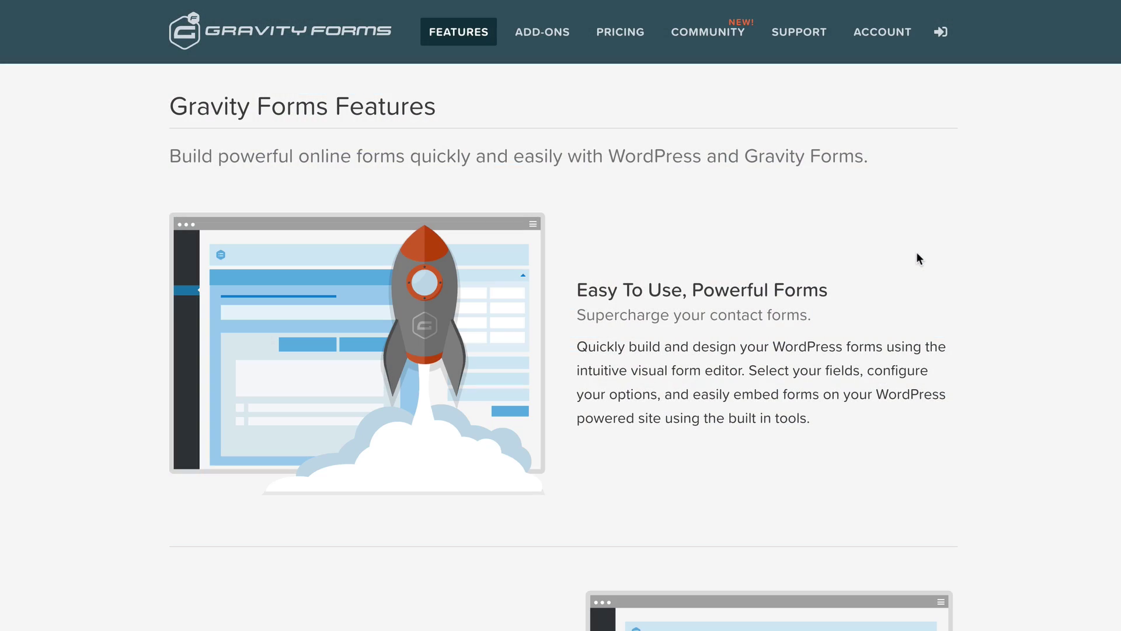
# Read through the Gravity Forms features page, including conditional logic, notifications, file uploads and calculations
pyautogui.scroll(-15, 917, 258)
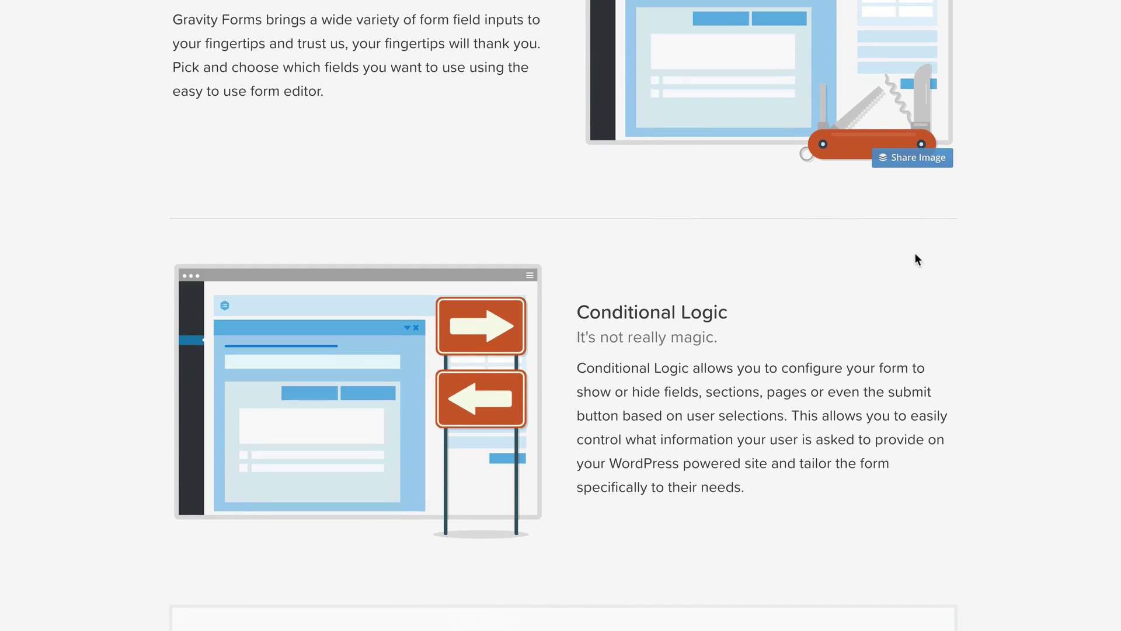
pyautogui.scroll(-6, 915, 255)
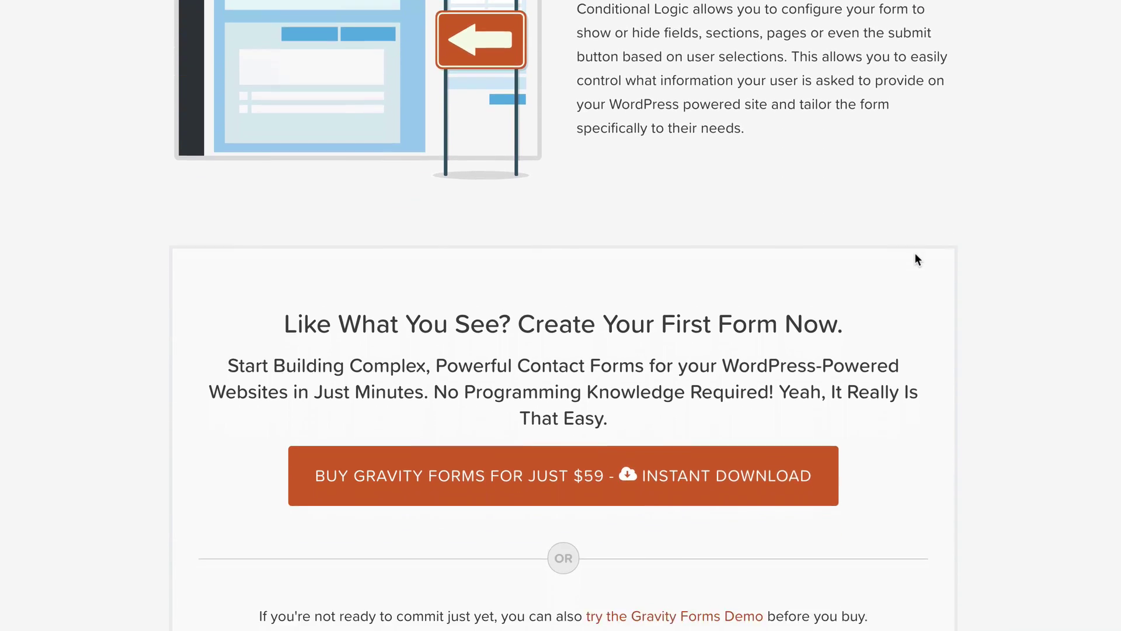
pyautogui.scroll(-7, 915, 255)
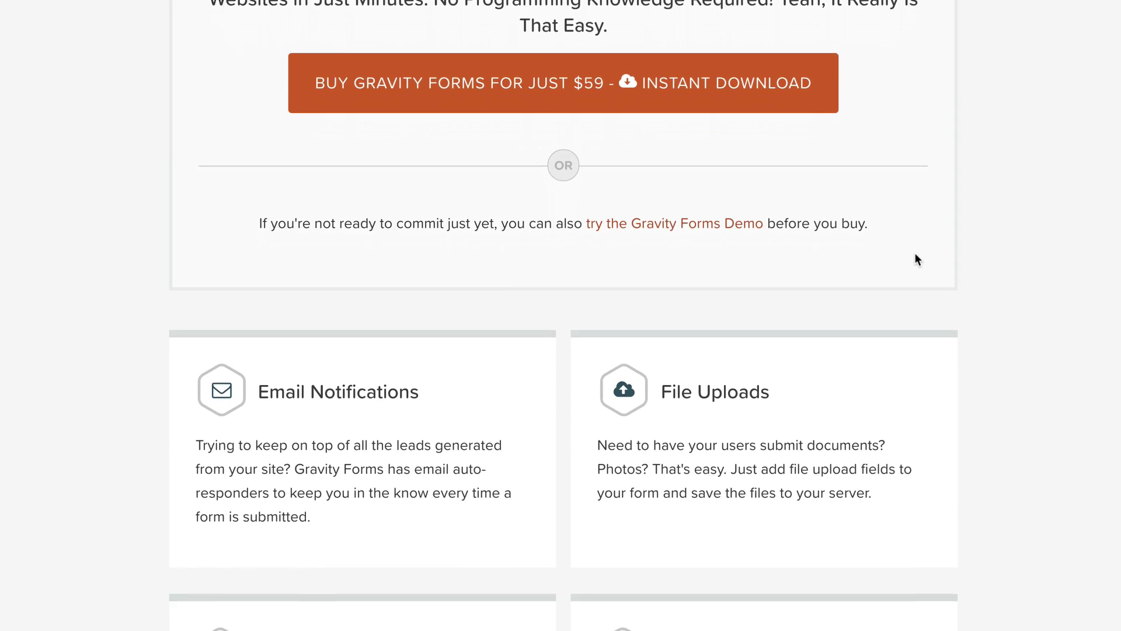
pyautogui.scroll(-10, 915, 254)
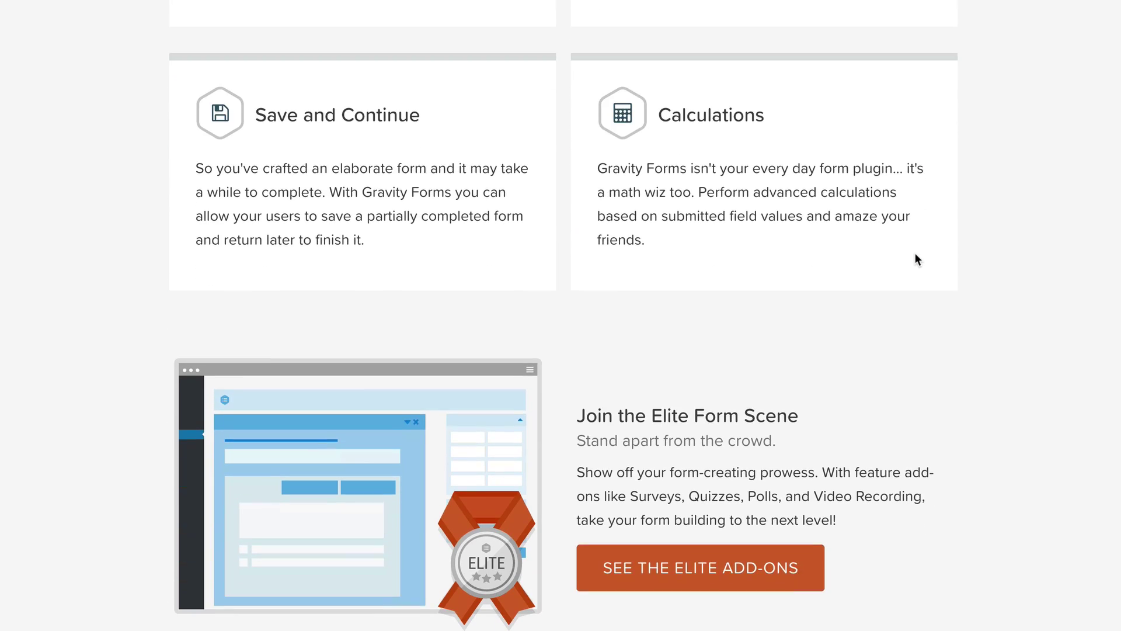
pyautogui.scroll(-9, 916, 258)
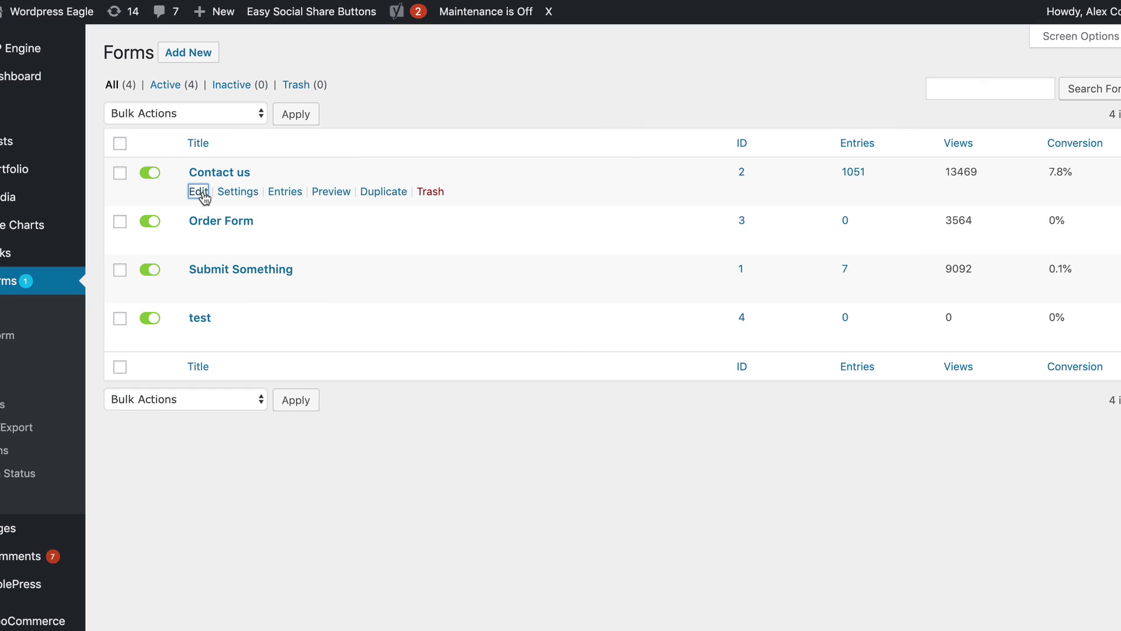
# Add a Phone field between Email and Message in the Gravity Forms "Contact us" form and choose its phone format
pyautogui.click(199, 192)
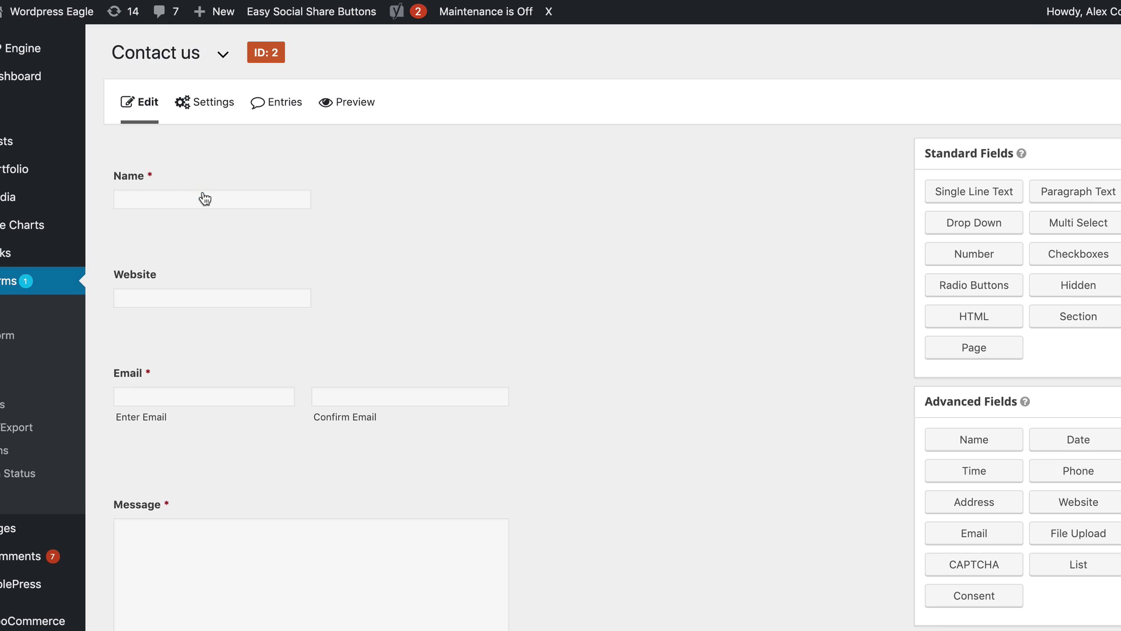
pyautogui.scroll(-2, 538, 305)
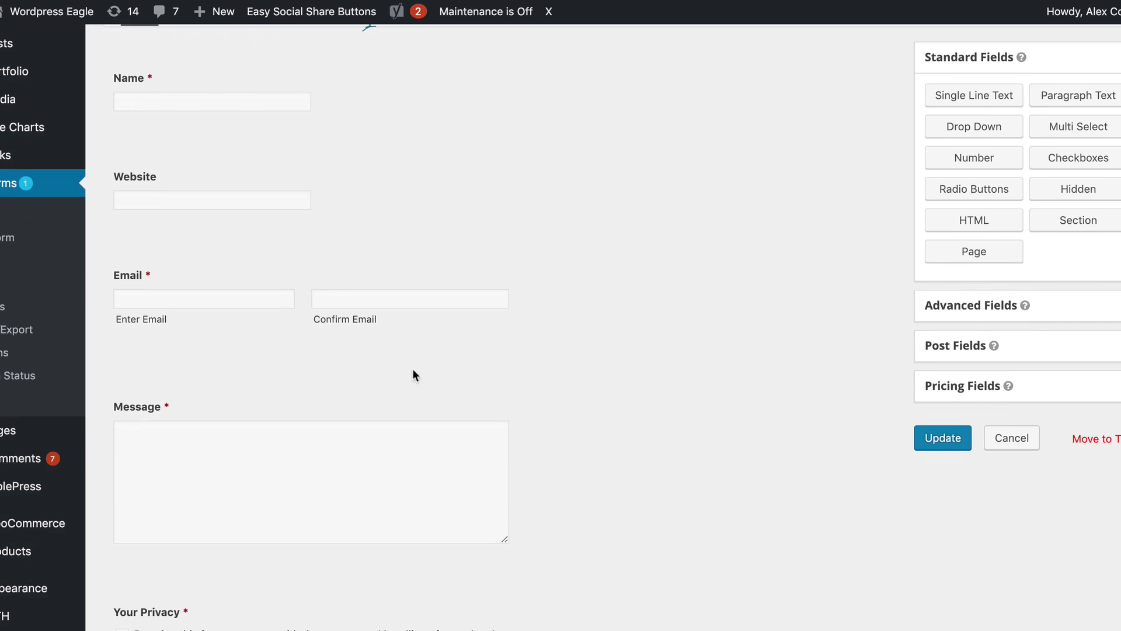
pyautogui.moveTo(396, 343); pyautogui.dragTo(393, 409)
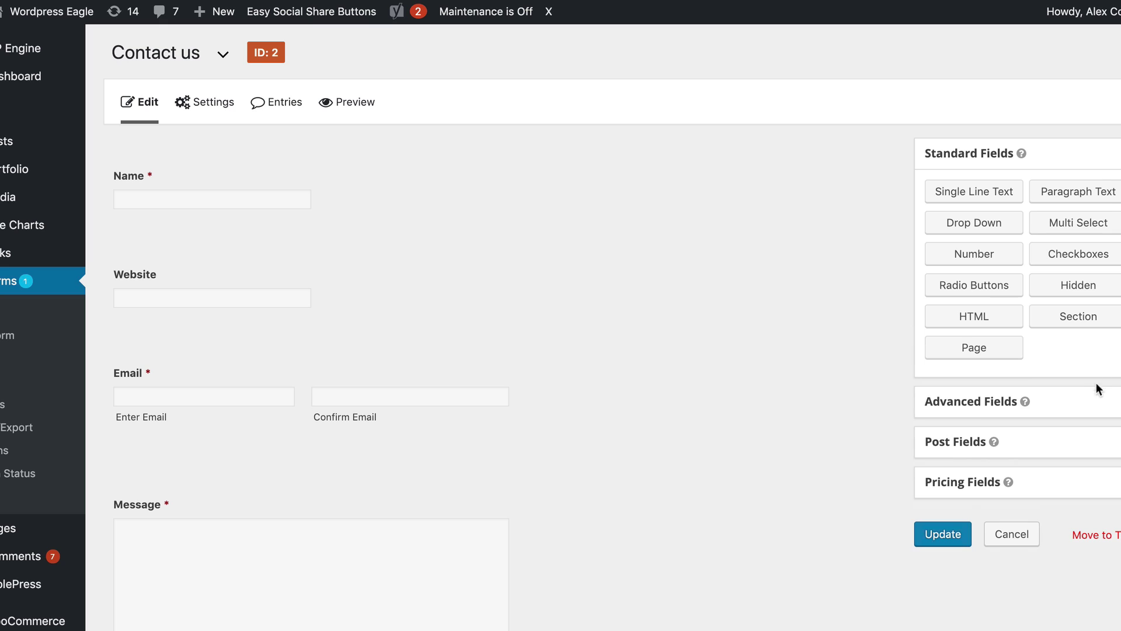
pyautogui.click(1100, 407)
pyautogui.moveTo(1069, 252); pyautogui.dragTo(474, 473)
pyautogui.click(467, 477)
pyautogui.click(233, 423)
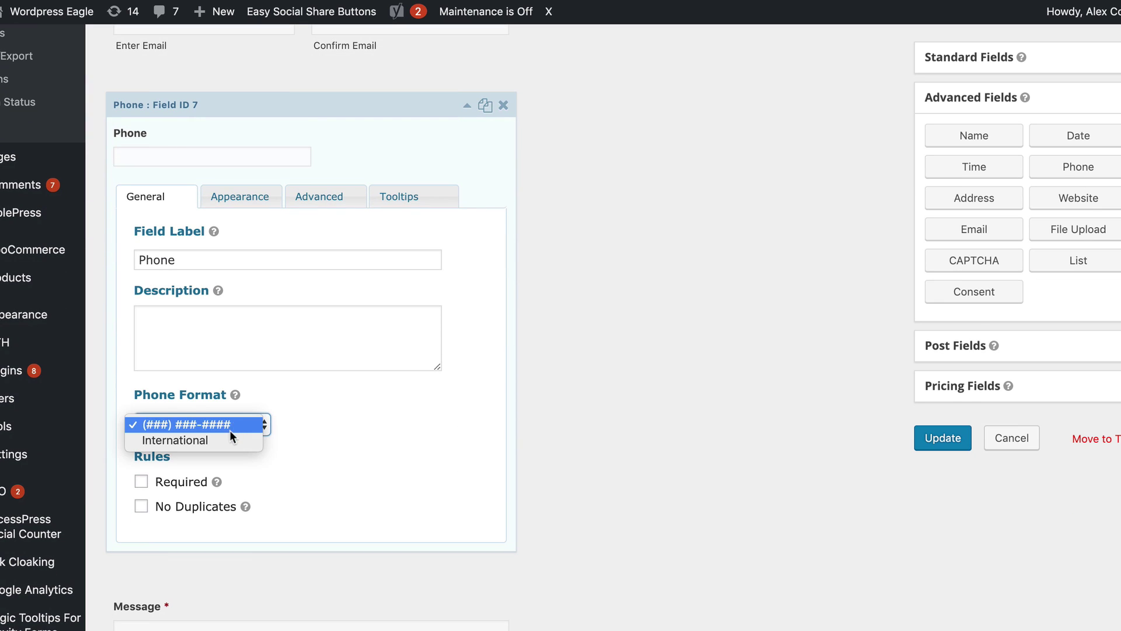
pyautogui.click(230, 435)
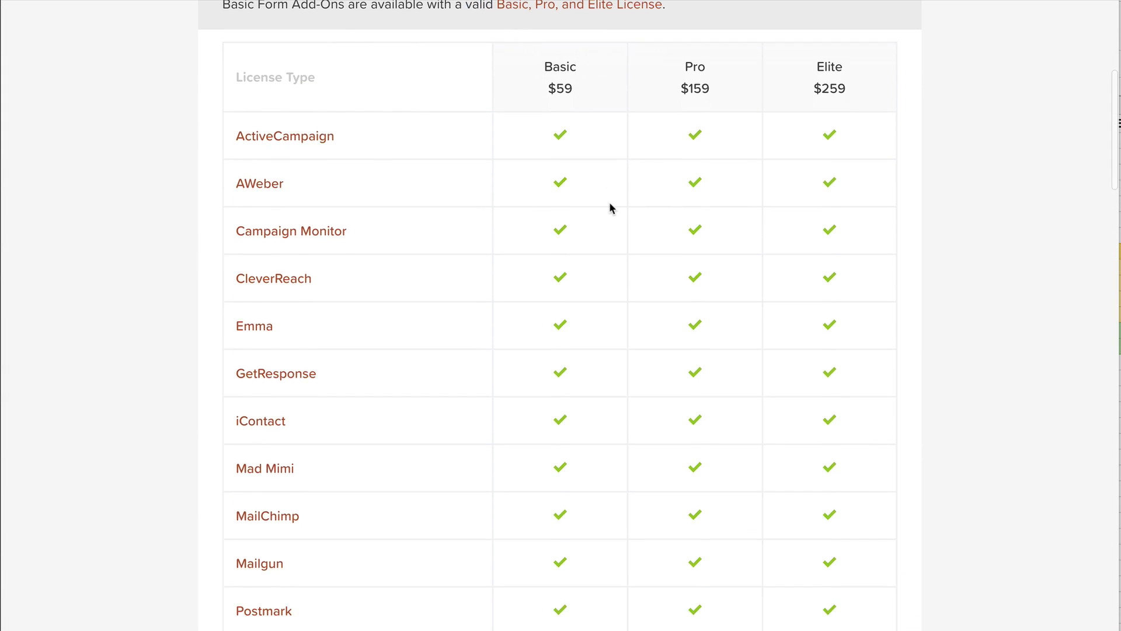
# Review which Gravity Forms add-ons are included in the Basic, Pro and Elite licenses
pyautogui.scroll(-5, 612, 208)
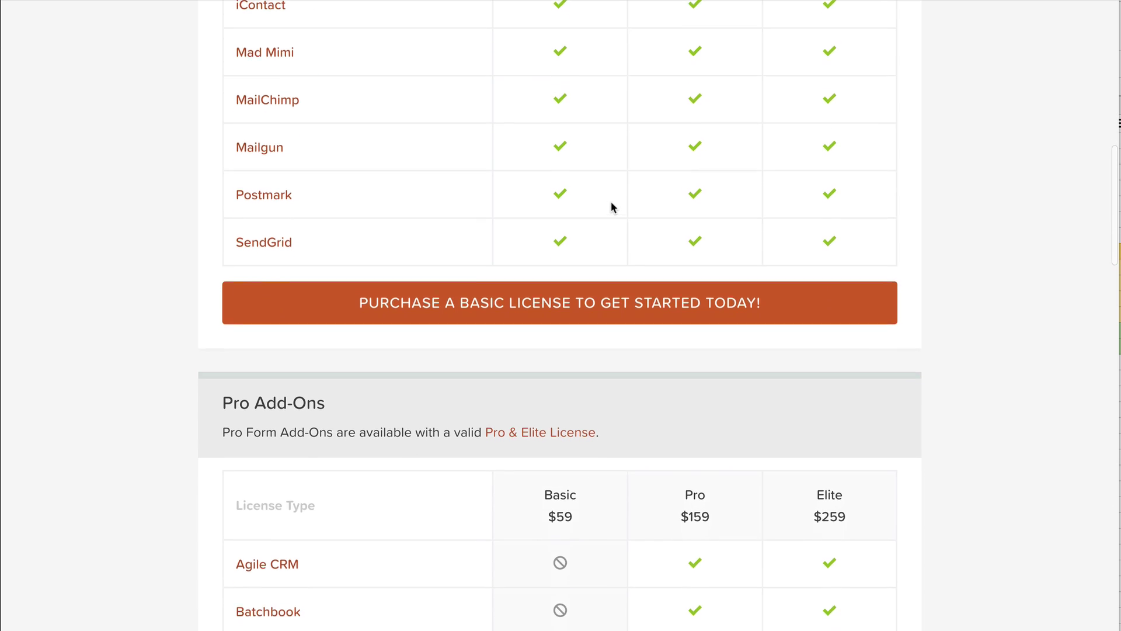
pyautogui.scroll(-5, 611, 208)
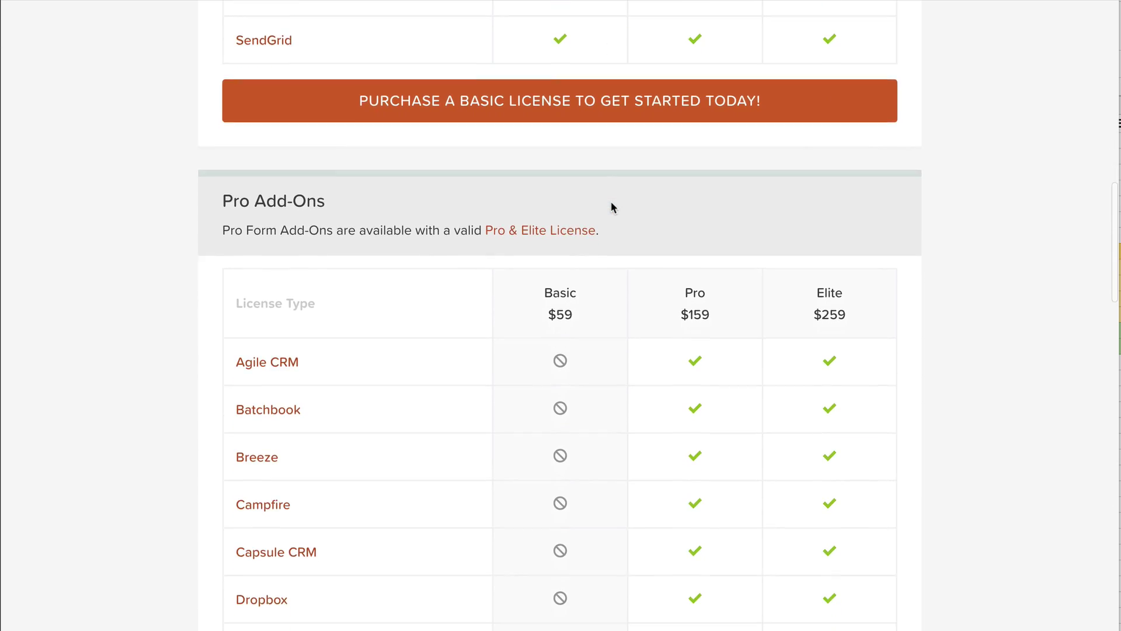
pyautogui.scroll(-4, 611, 208)
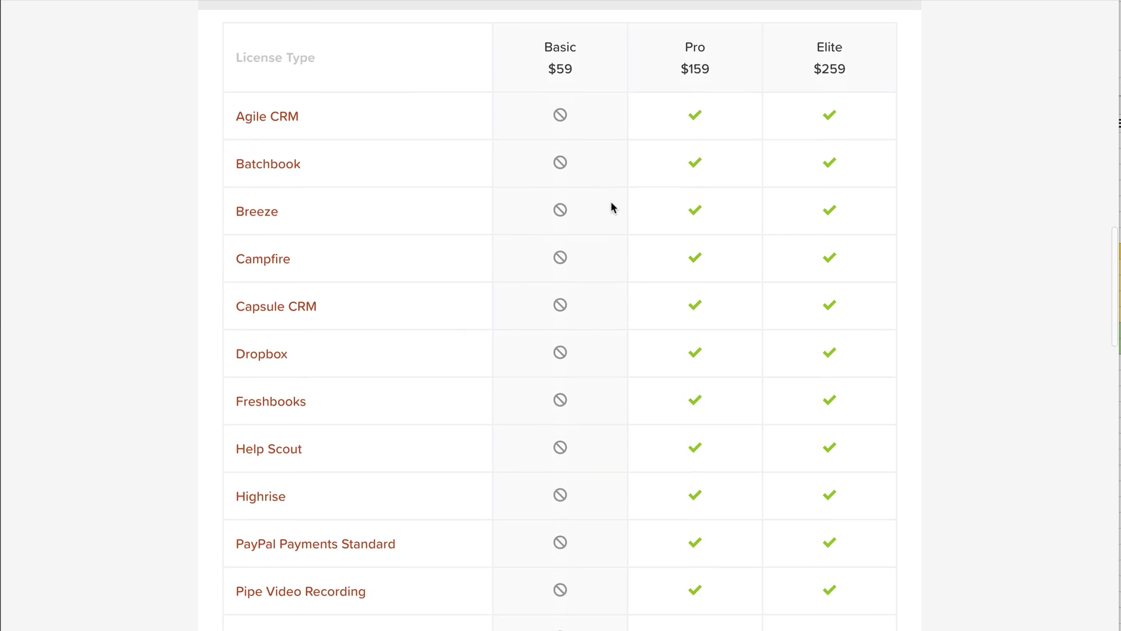
pyautogui.scroll(-4, 612, 208)
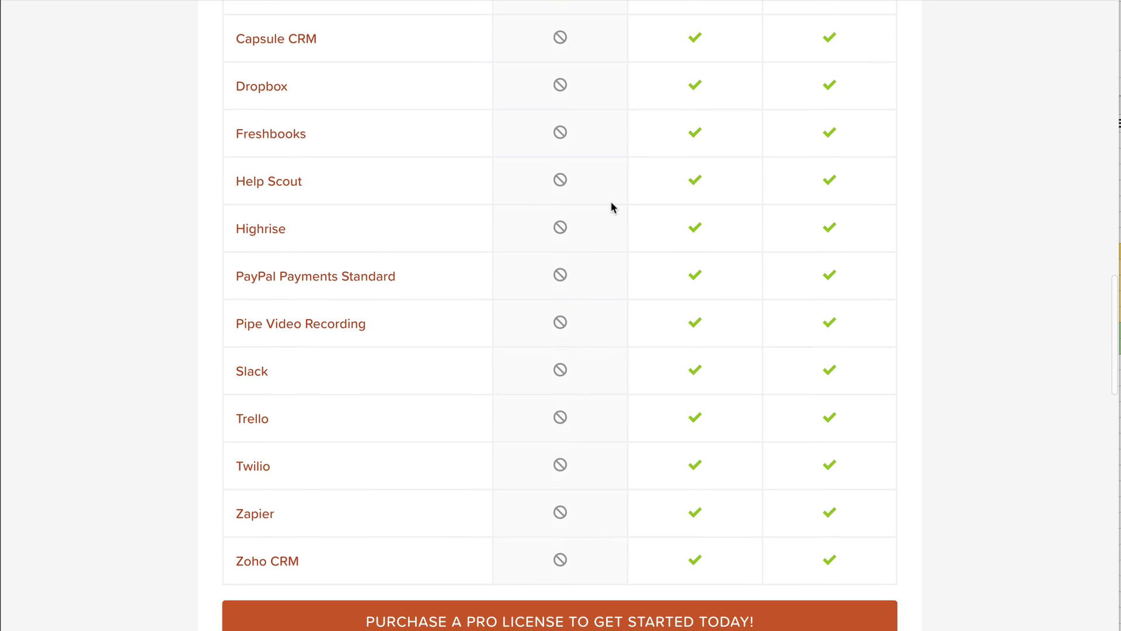
pyautogui.scroll(-8, 611, 208)
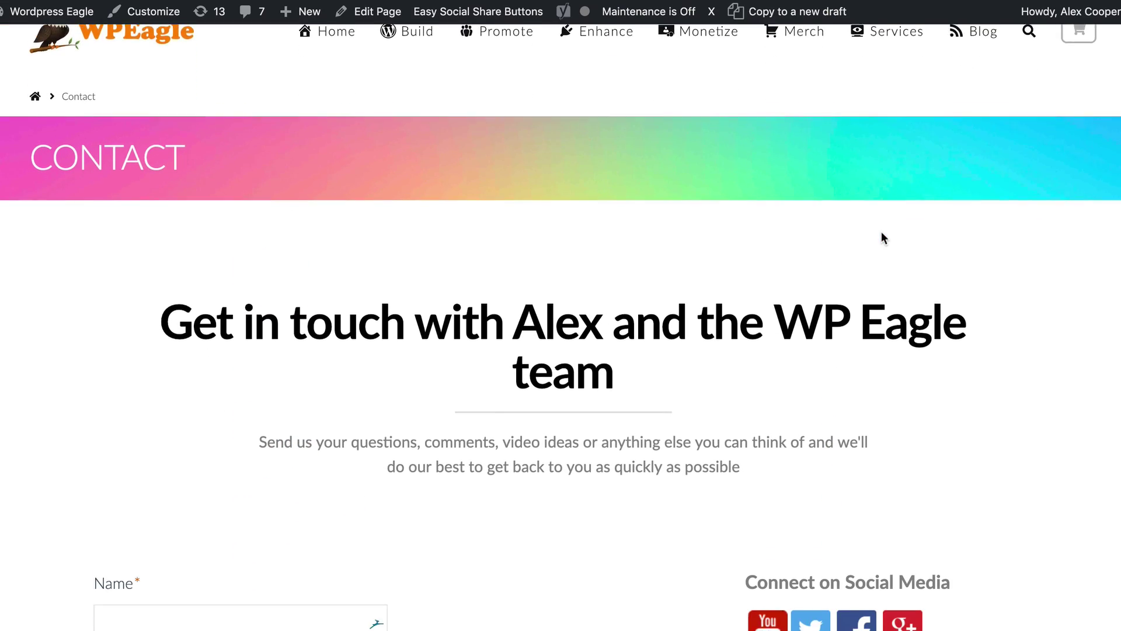
# View the contact form on the WP Eagle site's Contact page
pyautogui.scroll(-7, 882, 231)
pyautogui.scroll(-5, 883, 236)
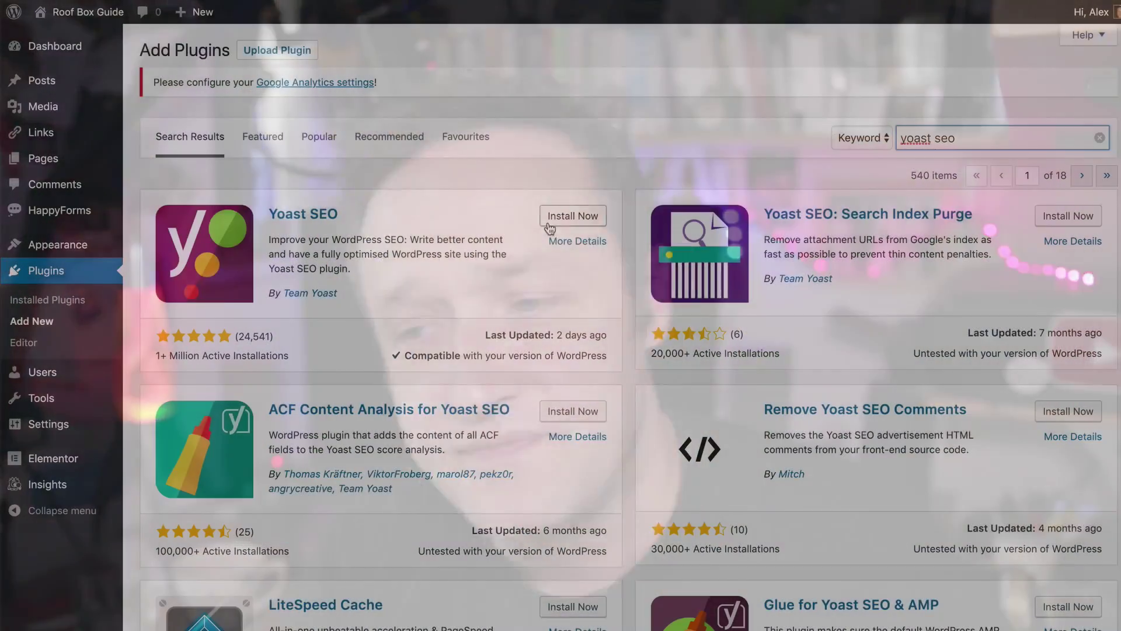
# Install the Yoast SEO plugin and expand the Focus keyphrase section of the ski roof box post
pyautogui.click(549, 225)
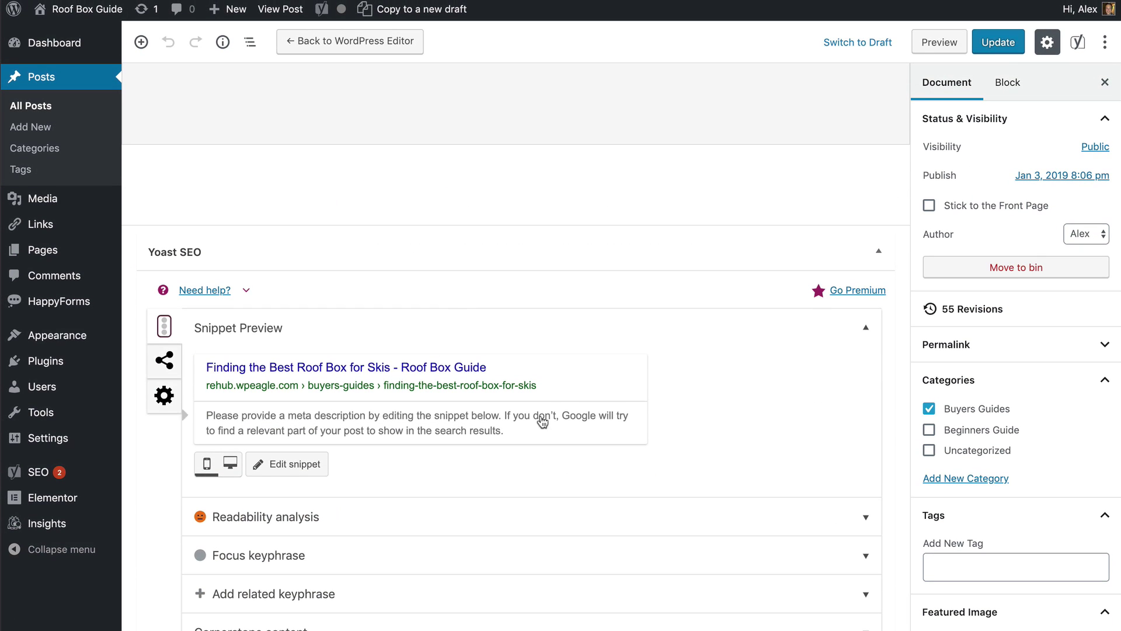
pyautogui.click(562, 559)
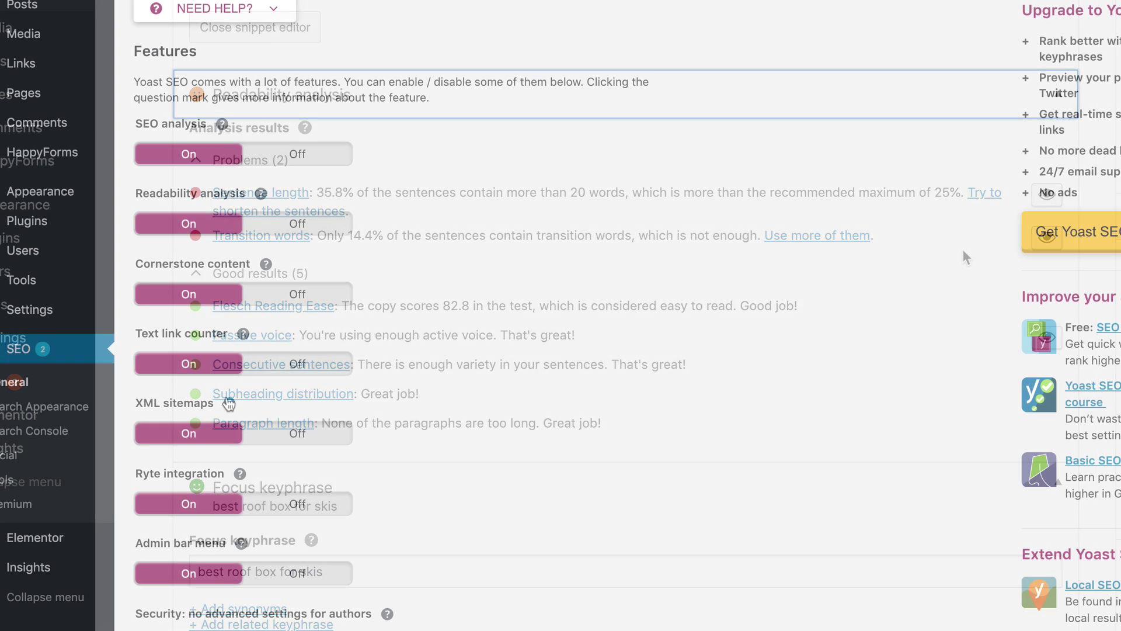
# Open the XML sitemap generated by Yoast SEO from its feature settings and view the post sitemap
pyautogui.click(229, 403)
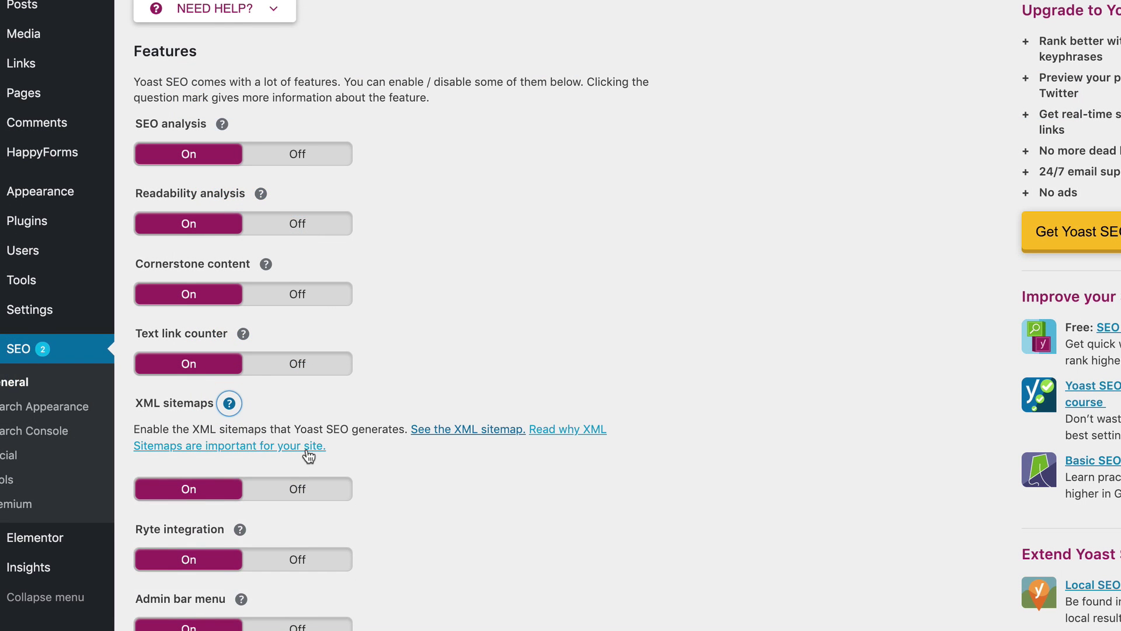
pyautogui.click(426, 429)
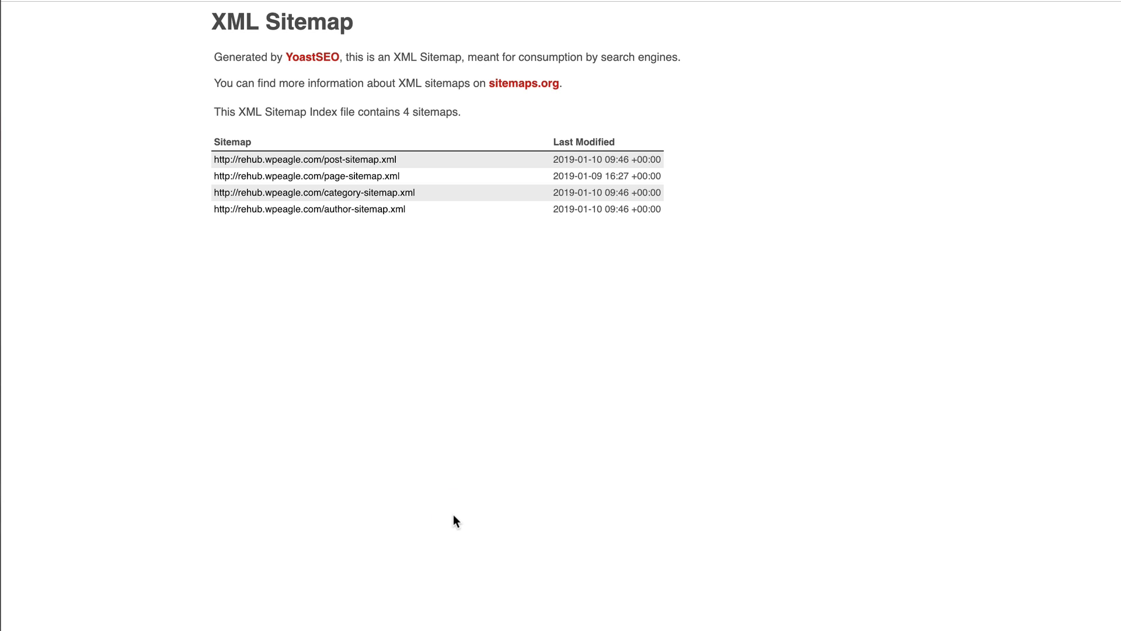
pyautogui.click(352, 160)
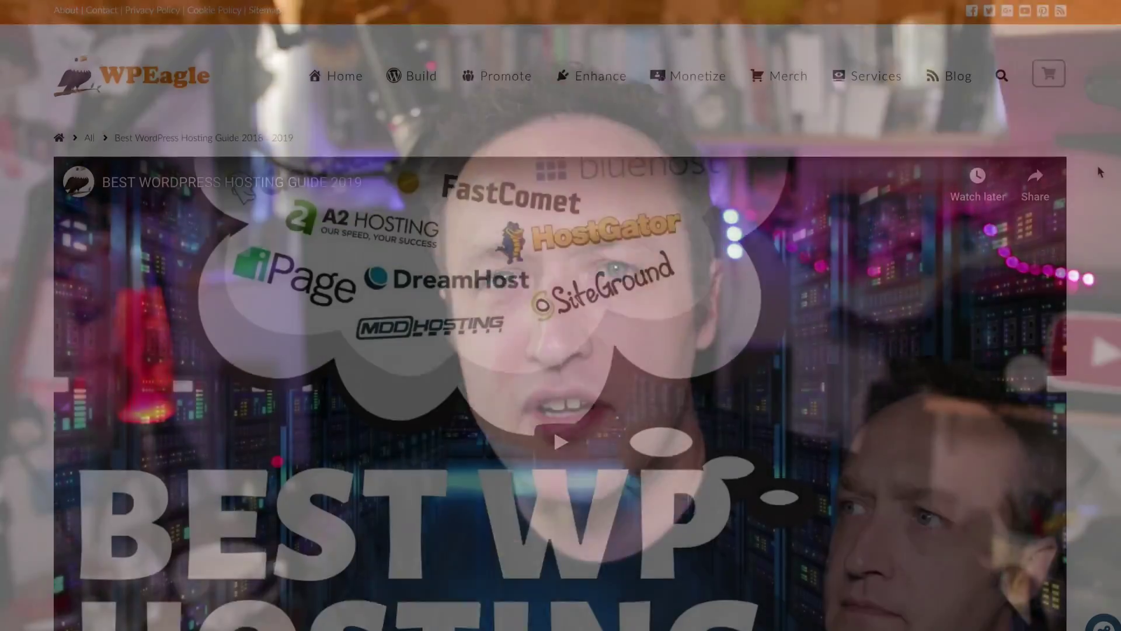
# Read through the Best WordPress Hosting Guide 2018 – 2019, covering the provider summary and the individual hosting companies
pyautogui.scroll(-10, 1098, 165)
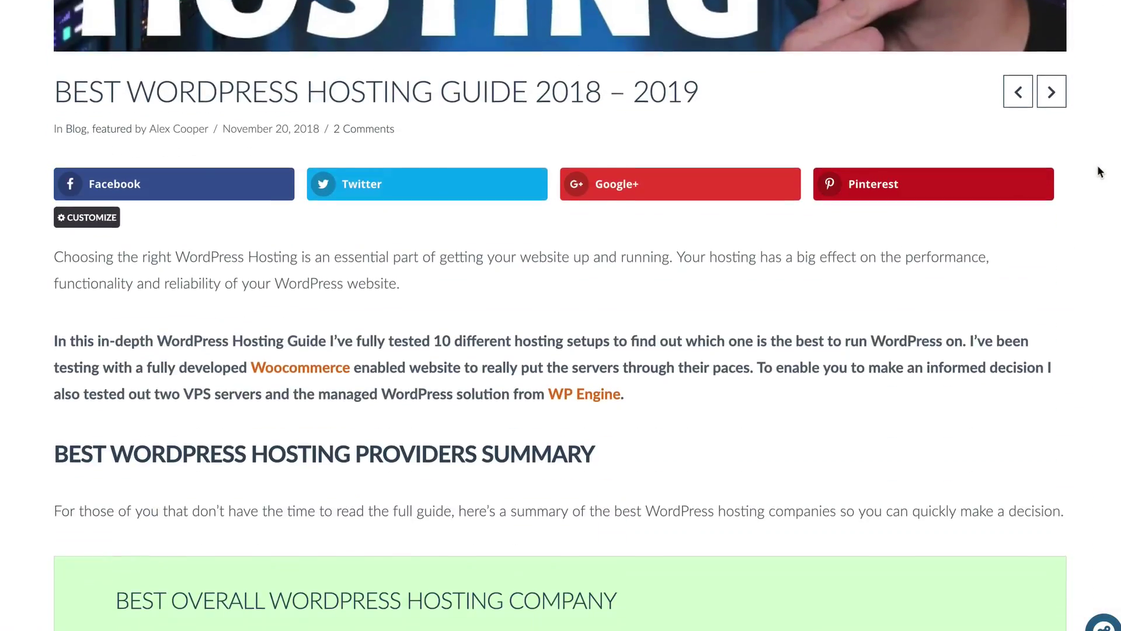
pyautogui.scroll(-15, 1098, 170)
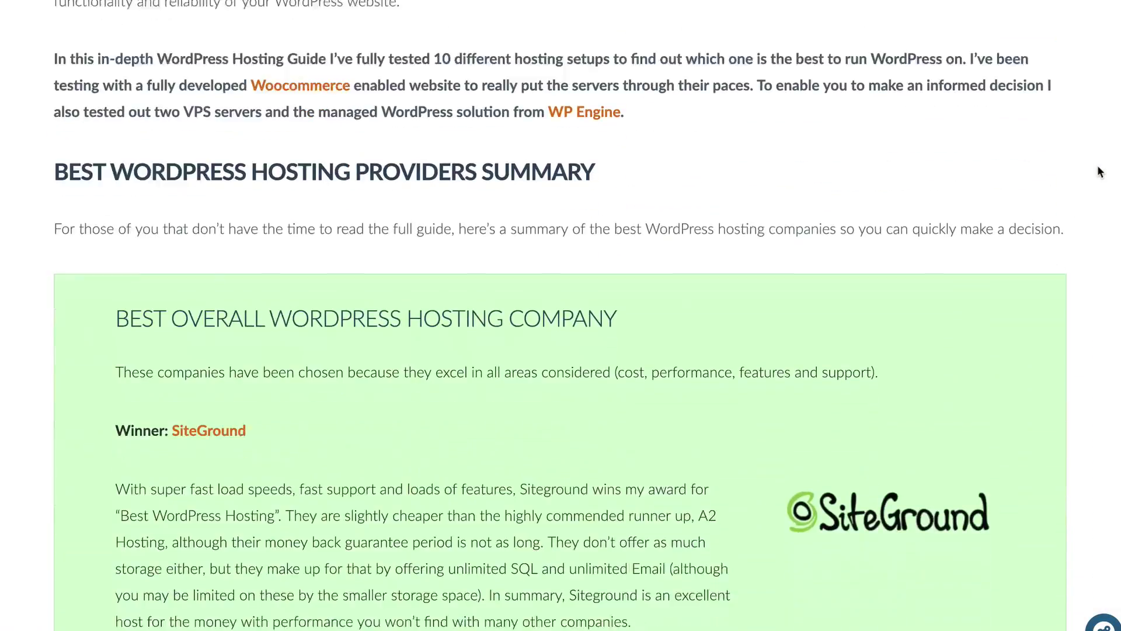
pyautogui.scroll(-20, 1100, 172)
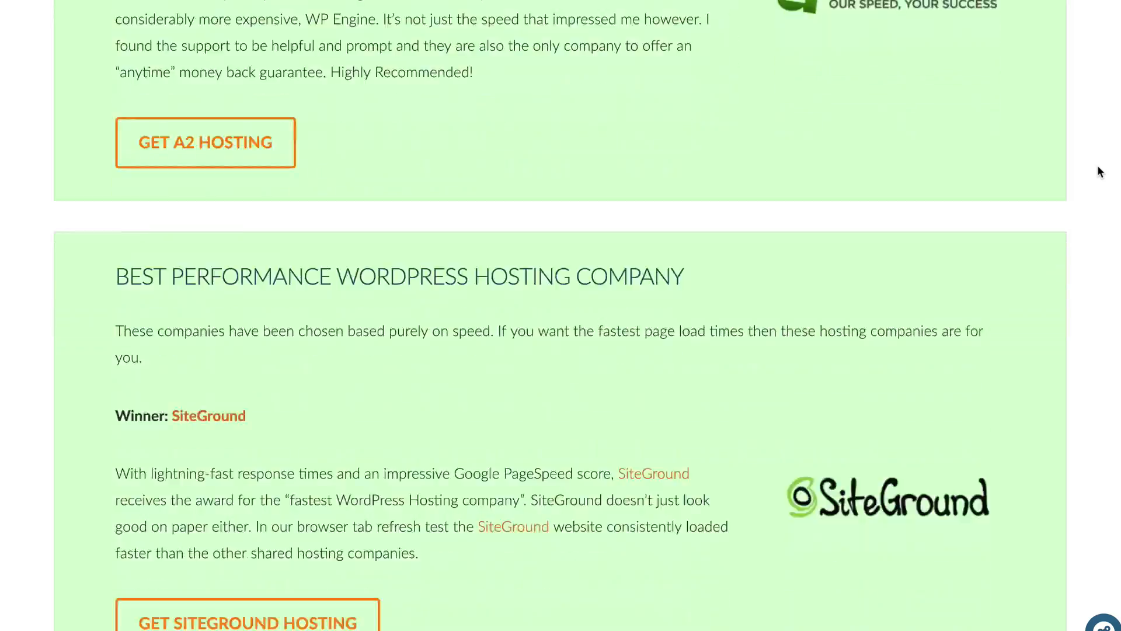
pyautogui.scroll(-20, 1100, 172)
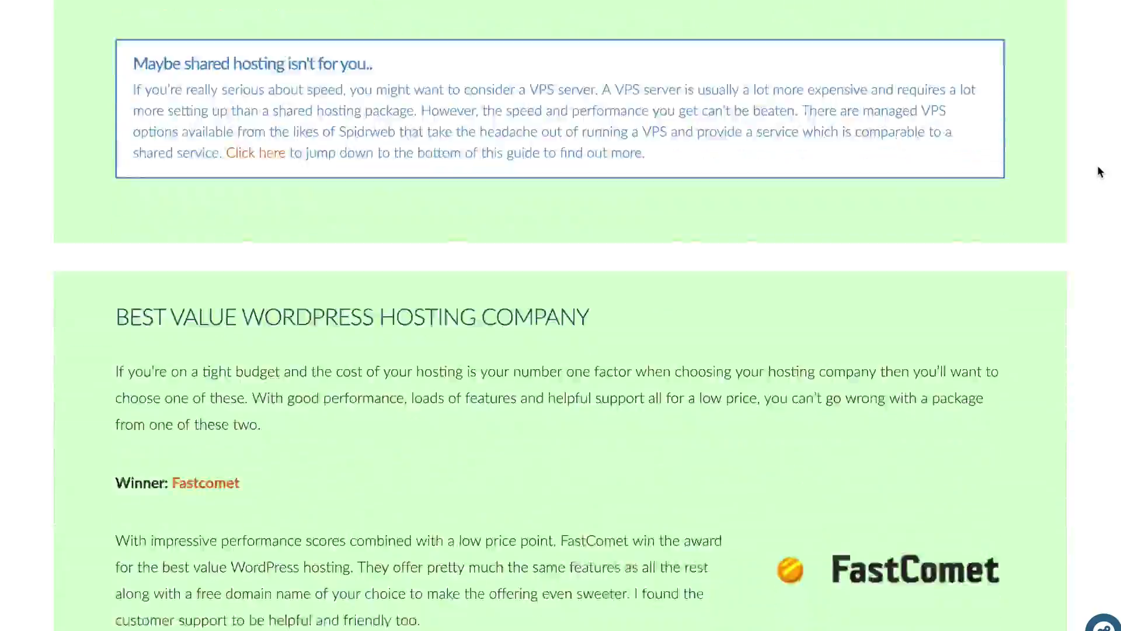
pyautogui.scroll(-20, 1098, 172)
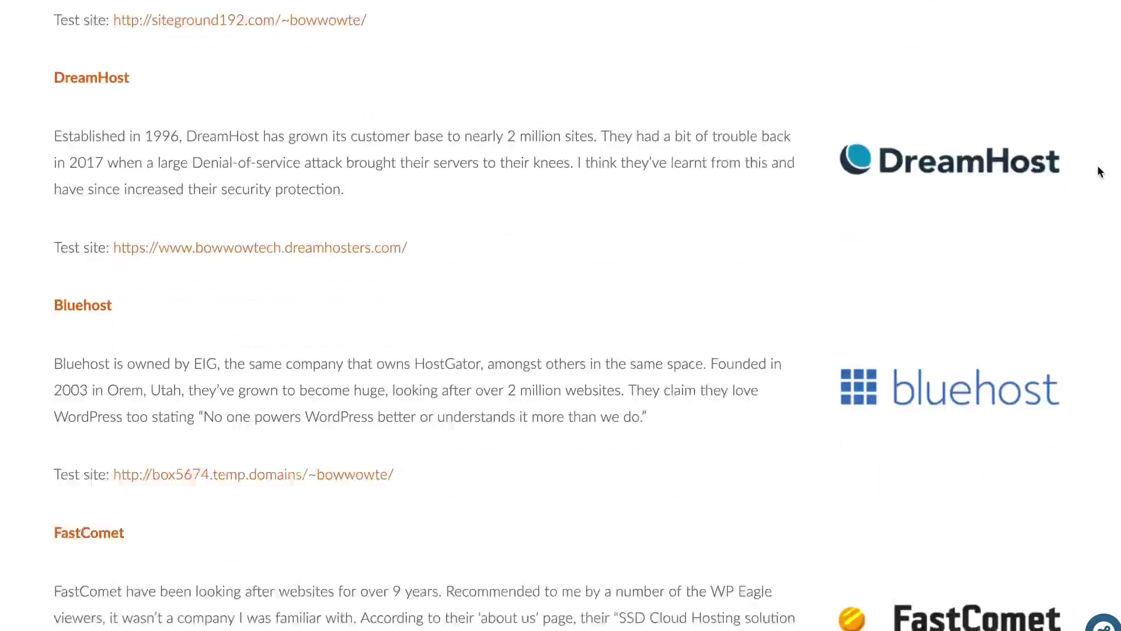
pyautogui.scroll(-20, 1098, 172)
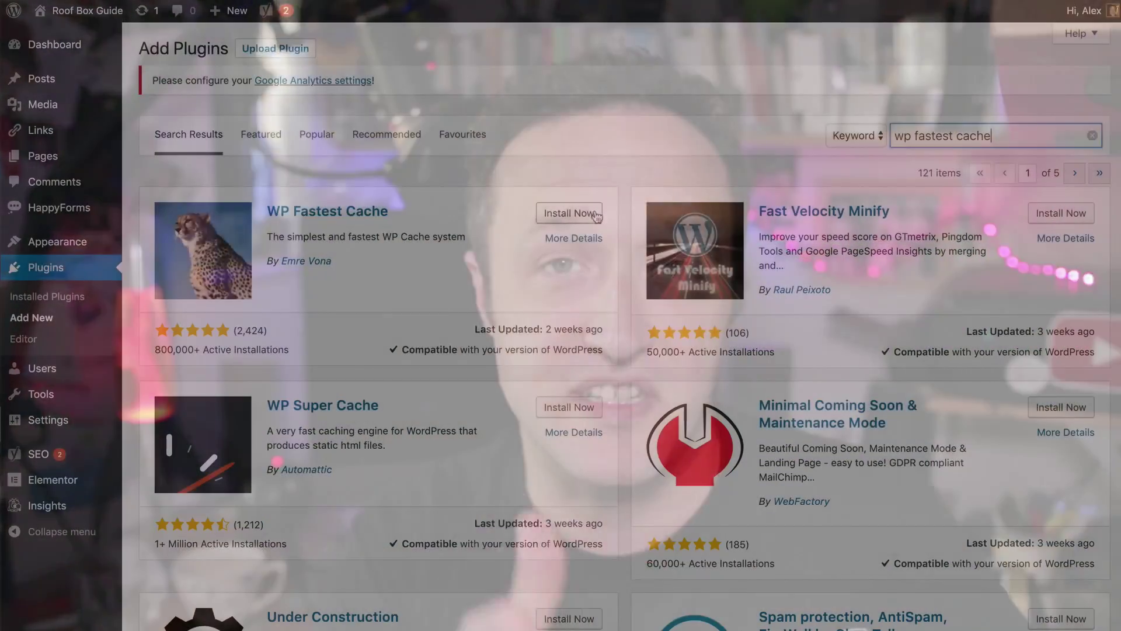
# Install the WP Fastest Cache plugin on the Roof Box Guide site
pyautogui.click(591, 212)
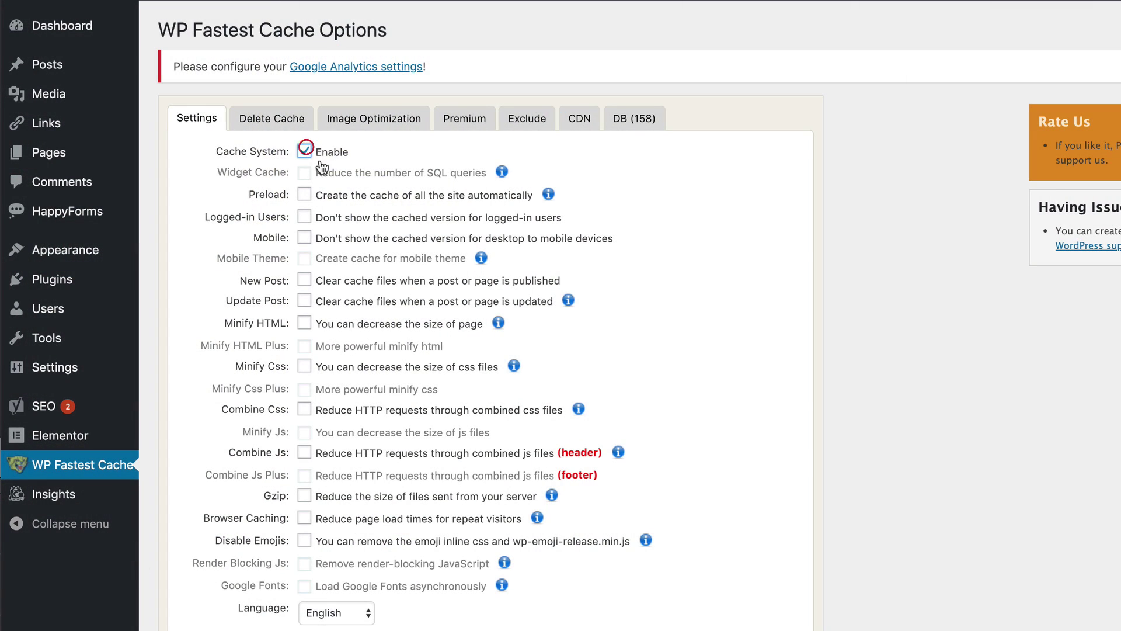
# Enable cache preloading for the homepage, and clear cache files whenever a post or page is published or updated
pyautogui.click(304, 194)
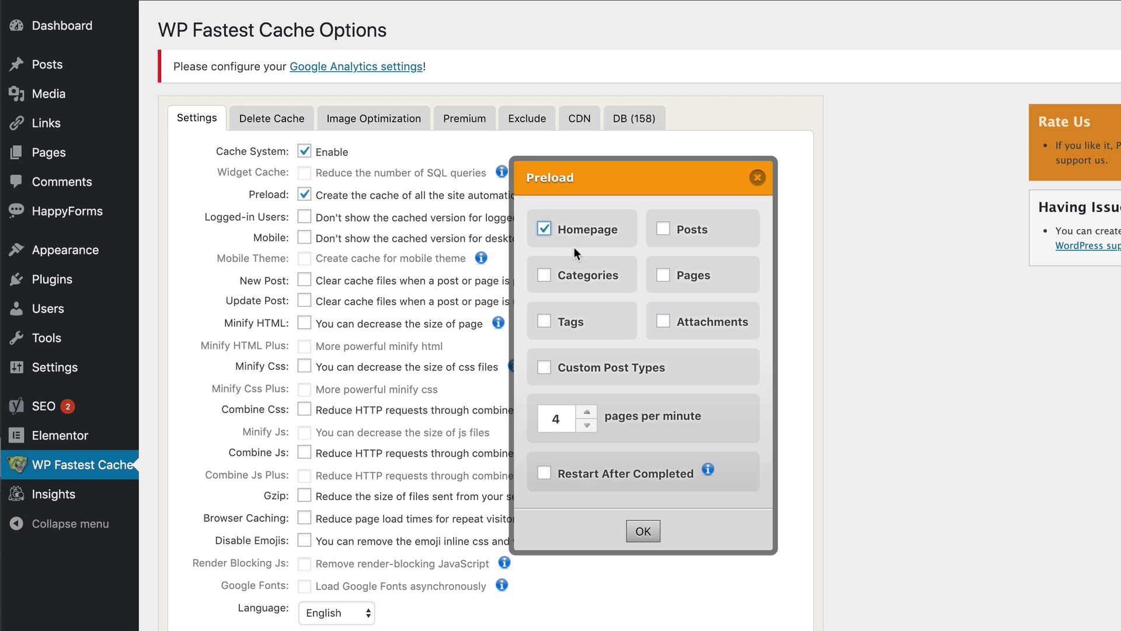
pyautogui.click(643, 531)
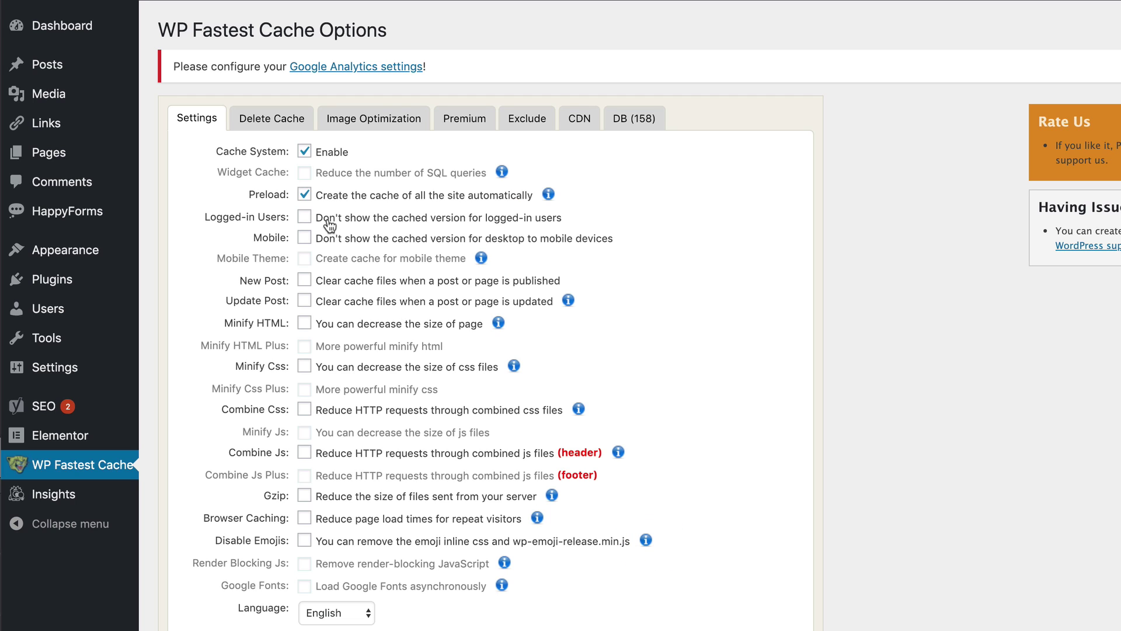
pyautogui.click(304, 279)
pyautogui.click(641, 479)
pyautogui.click(305, 300)
pyautogui.click(709, 478)
# Enable the Combine Js (header), Gzip and Browser Caching options in the cache settings
pyautogui.click(368, 453)
pyautogui.click(369, 496)
pyautogui.click(373, 518)
pyautogui.scroll(-1, 630, 316)
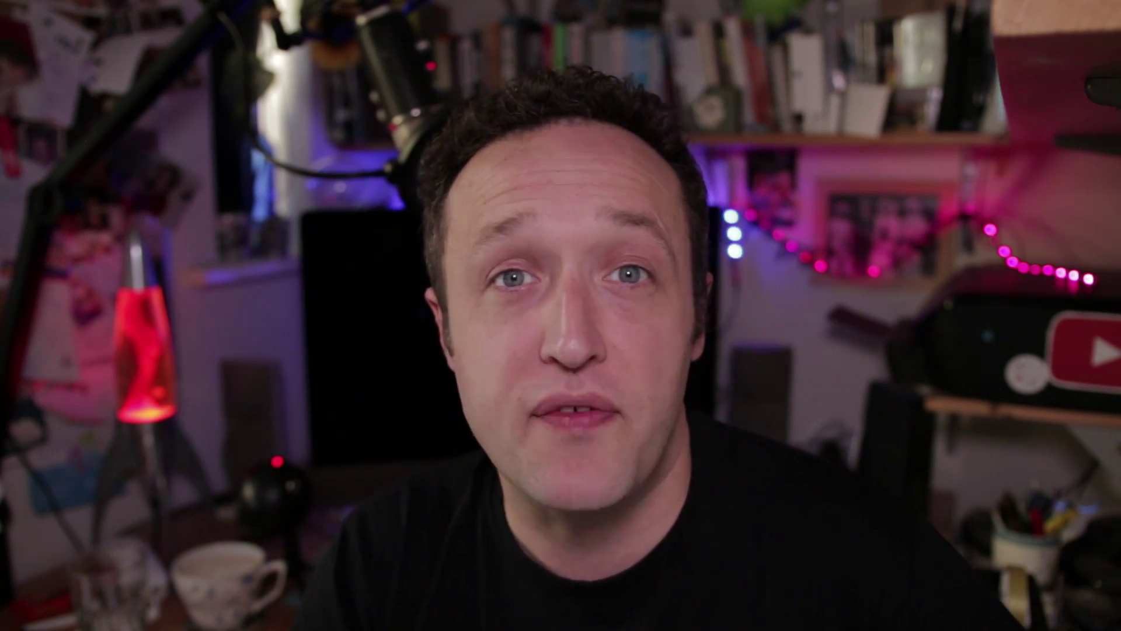
# Title the new post "A Gutenberg Post" and insert an image block showing skis on a car roof from the media library
pyautogui.write('Gutenbe')
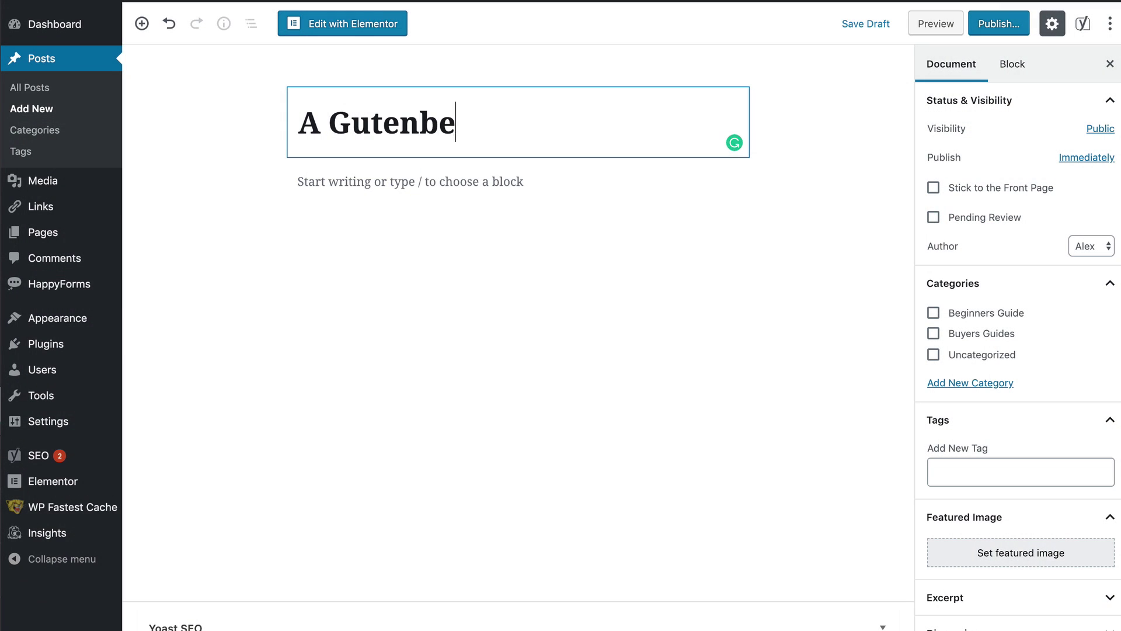
pyautogui.write('rg Post')
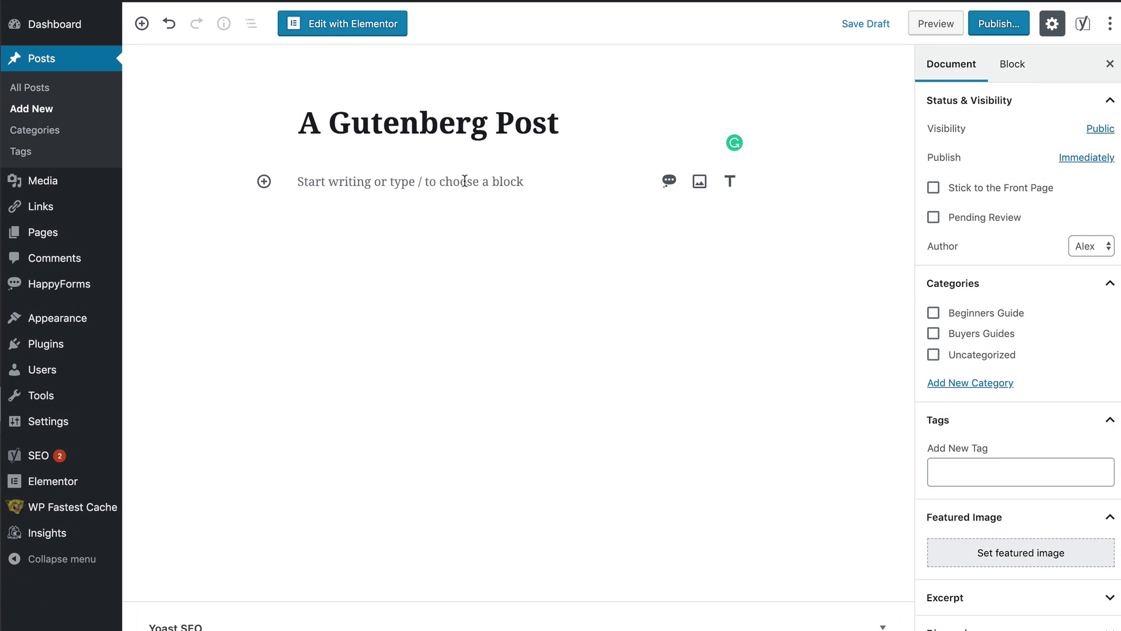
pyautogui.click(426, 182)
pyautogui.click(264, 181)
pyautogui.click(489, 325)
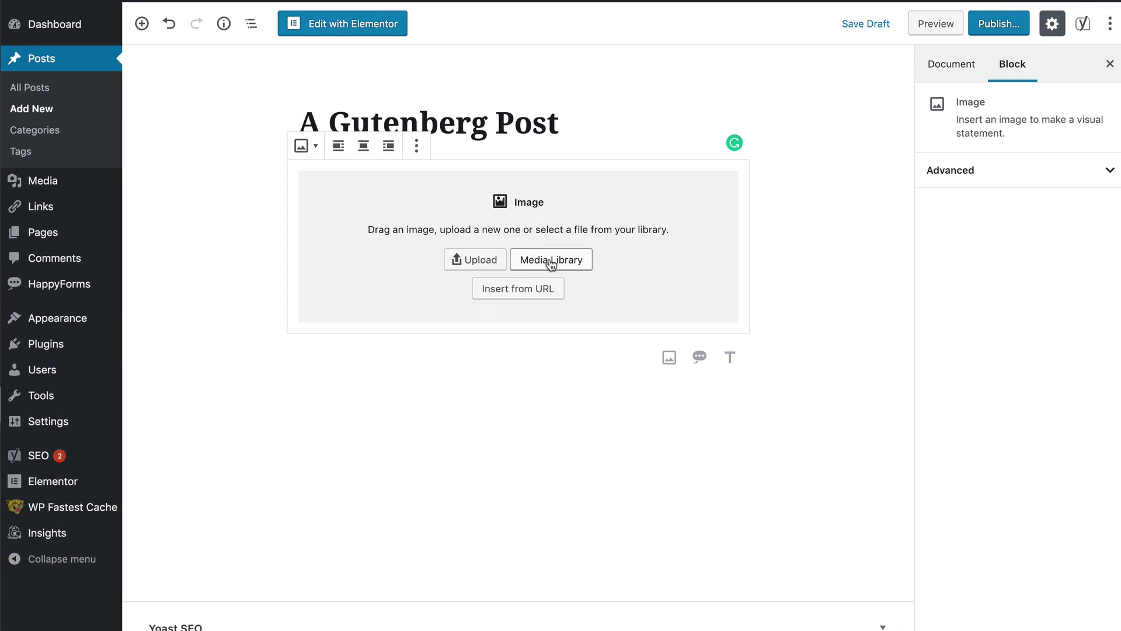
pyautogui.click(553, 258)
pyautogui.click(200, 152)
pyautogui.click(1051, 614)
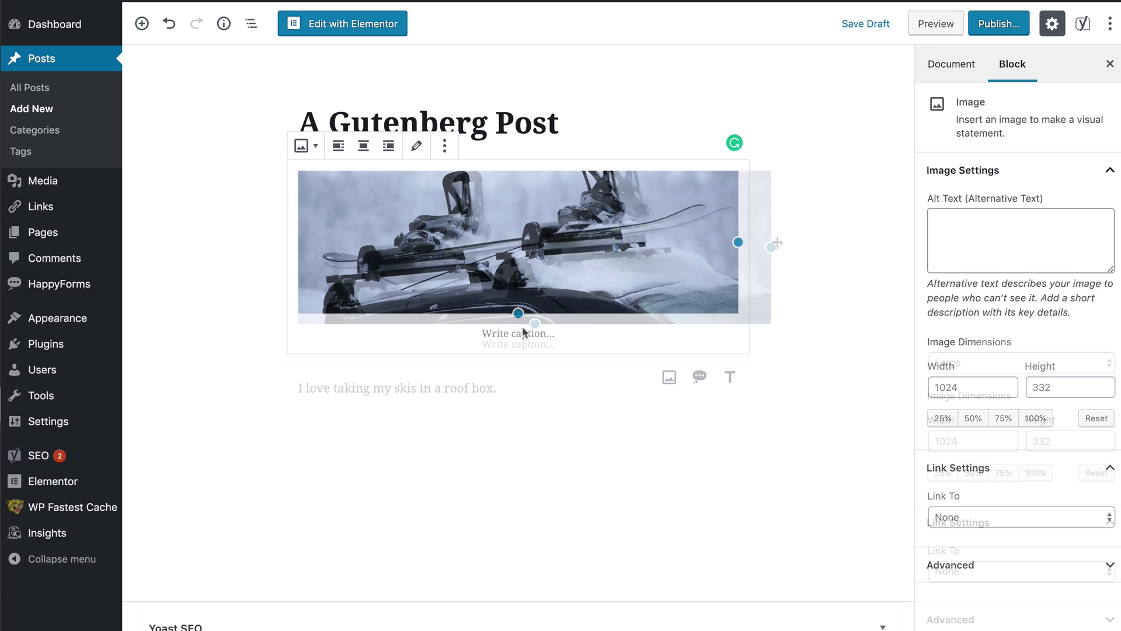
# Write the paragraph "I love taking my skis in a roof box." below the image and move it above the image
pyautogui.click(443, 380)
pyautogui.write('I love taking my skis in a roof box.')
pyautogui.moveTo(275, 423); pyautogui.dragTo(349, 195)
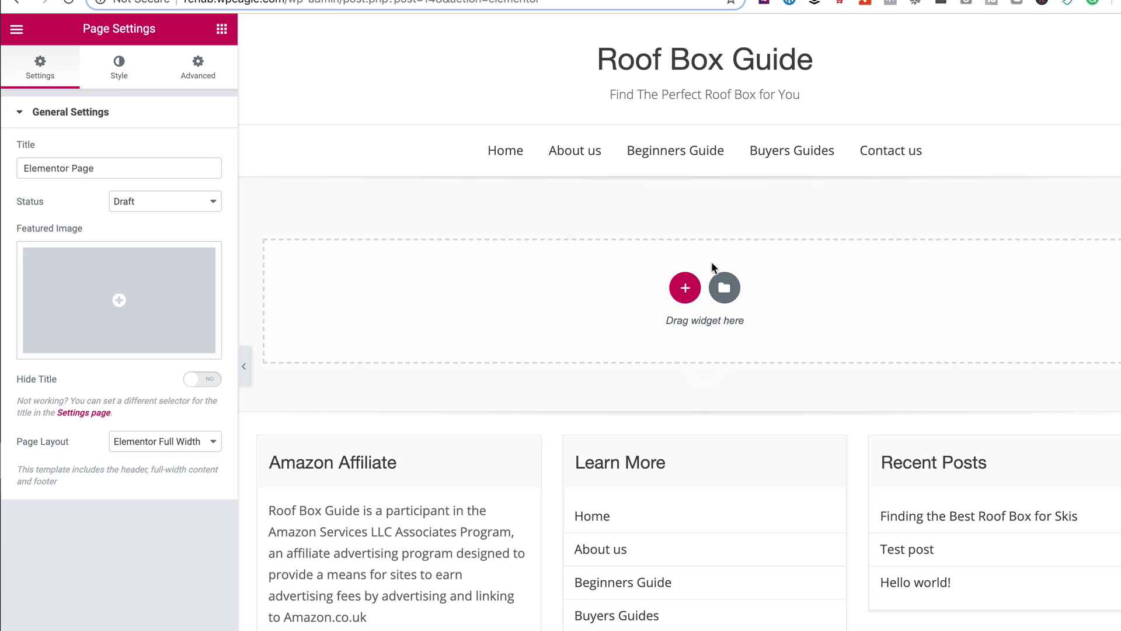
# Insert the Homepage – Law firm page template from the Elementor library into the Elementor Page
pyautogui.click(723, 286)
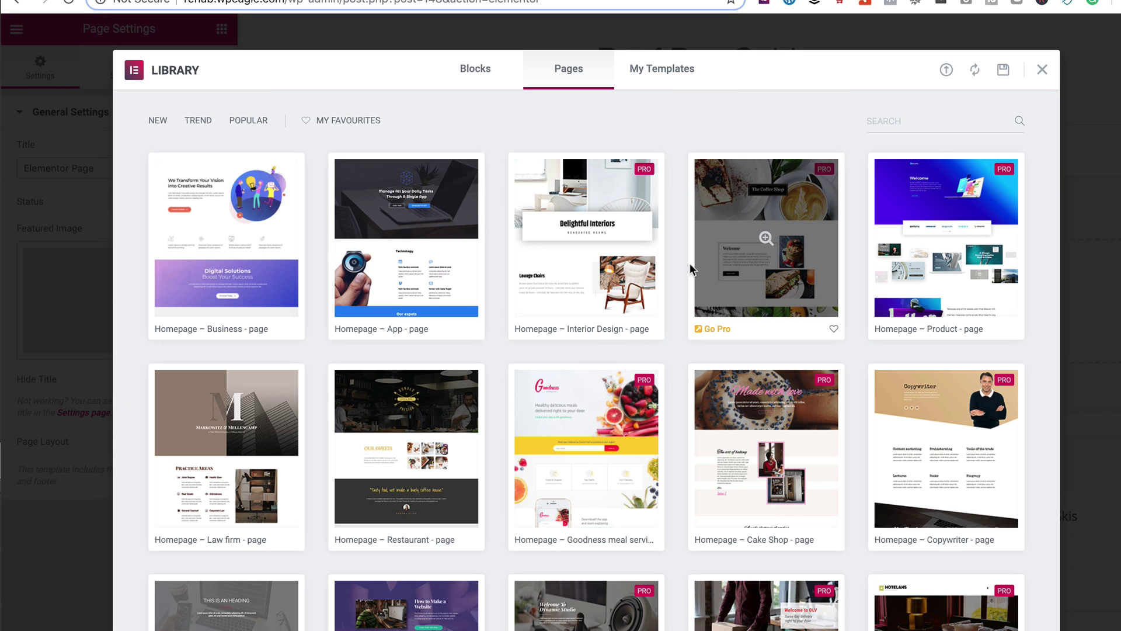
pyautogui.click(173, 539)
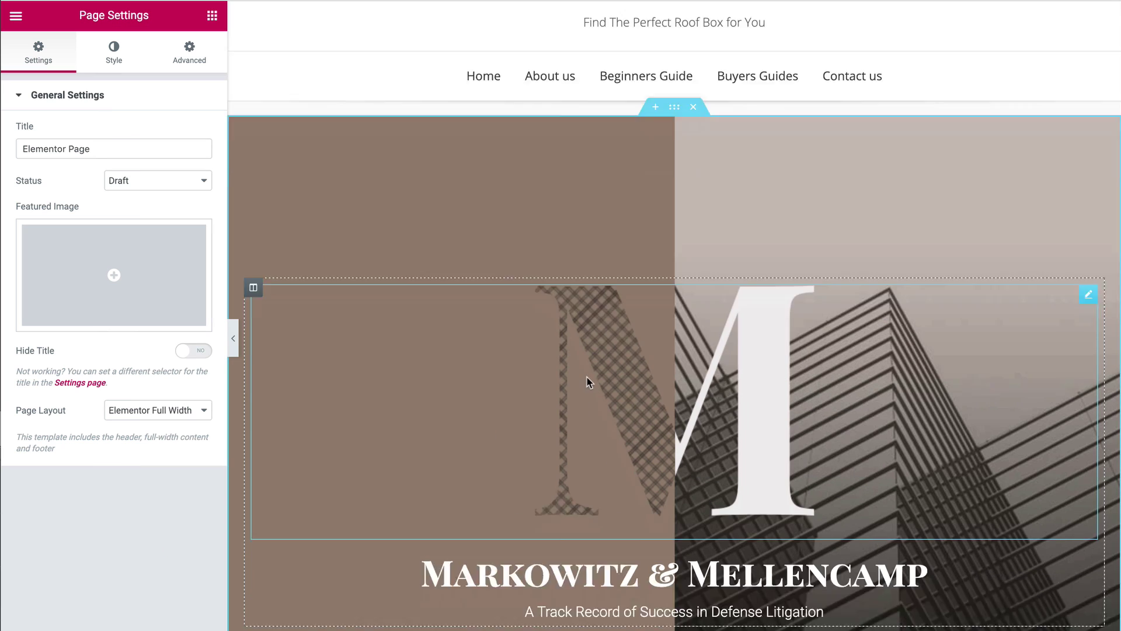
# Replace the hero section's M logo image with the media library photo of the man in a shirt and striped tie
pyautogui.scroll(-2, 588, 382)
pyautogui.rightClick(567, 230)
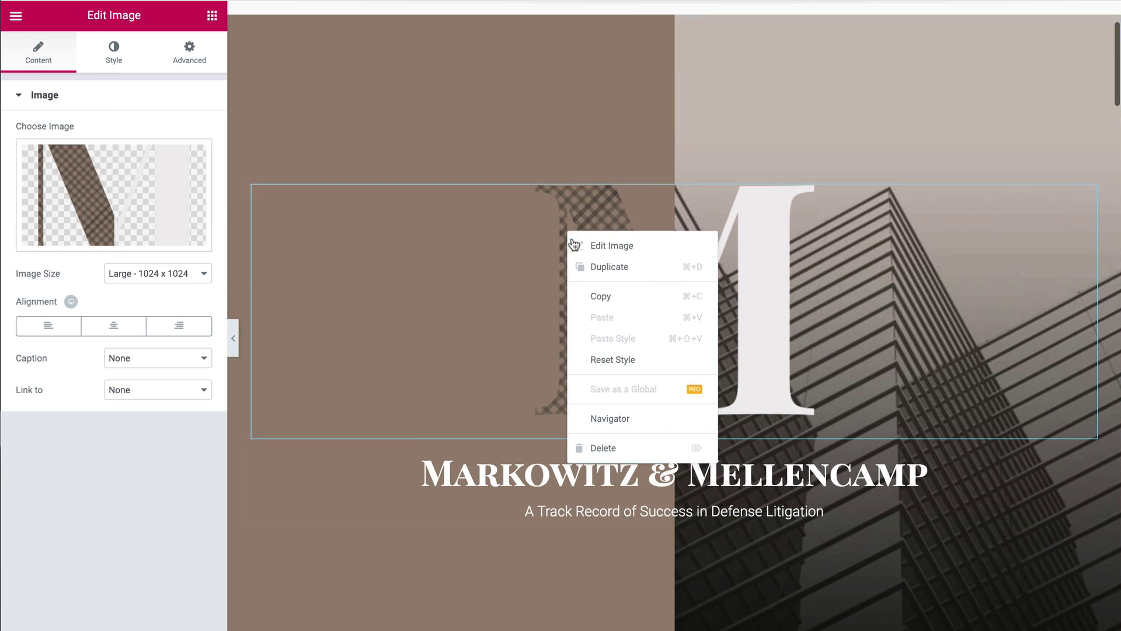
pyautogui.click(654, 246)
pyautogui.click(163, 188)
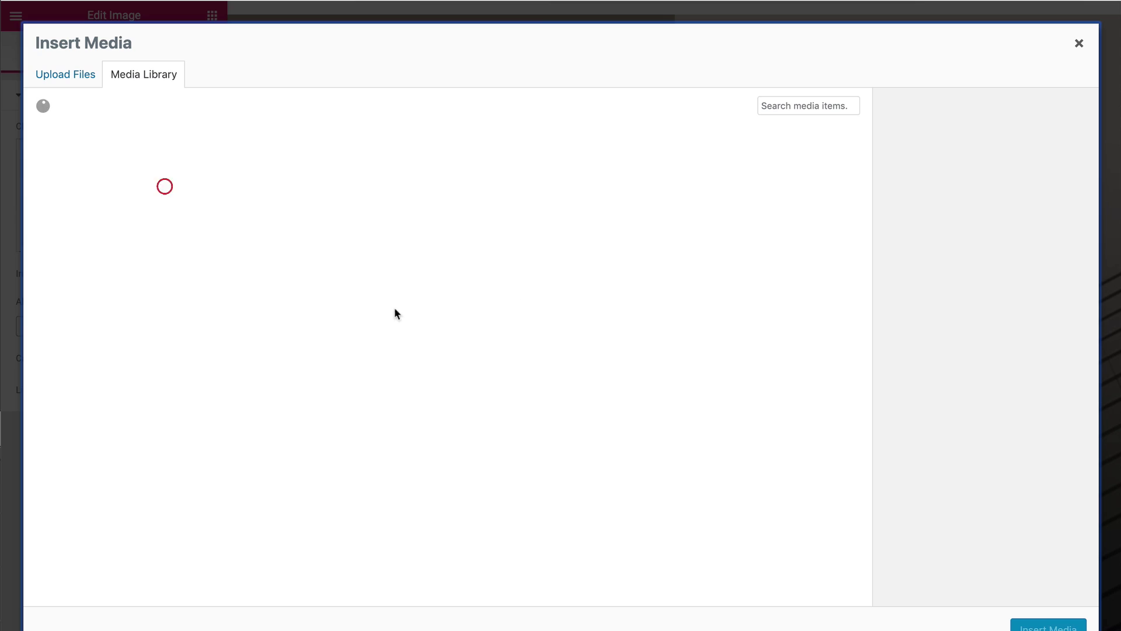
pyautogui.click(1074, 45)
pyautogui.click(175, 221)
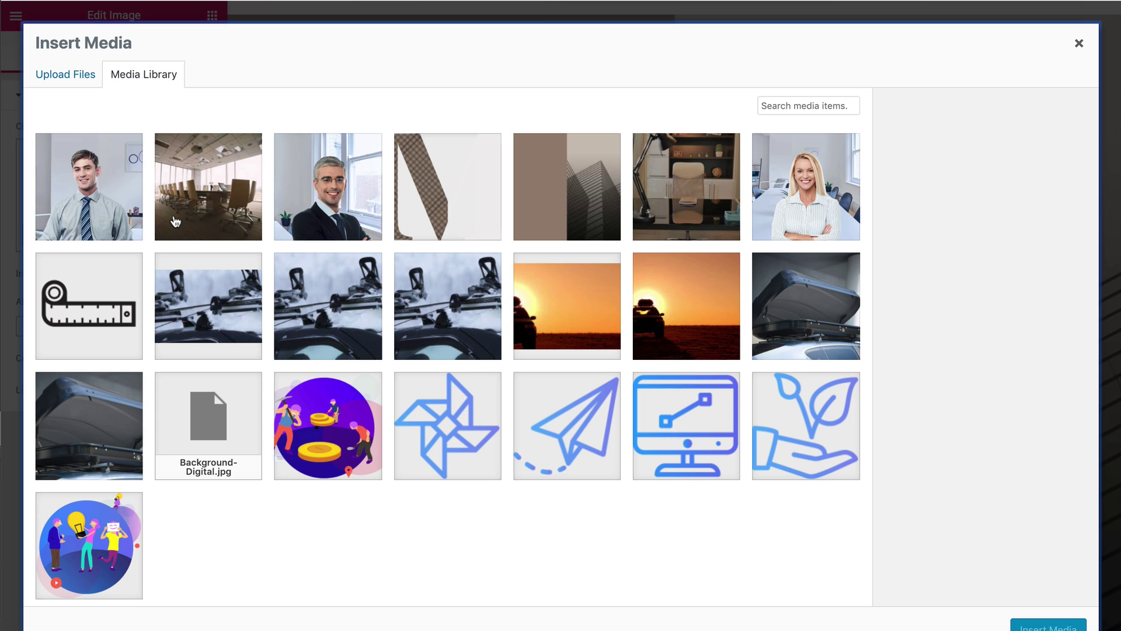
pyautogui.click(68, 195)
pyautogui.click(1048, 625)
# Change the hero section's "Markowitz & Mellencamp" heading to "WP EAGLE !"
pyautogui.scroll(-3, 392, 386)
pyautogui.scroll(-2, 392, 386)
pyautogui.click(728, 226)
pyautogui.rightClick(736, 226)
pyautogui.click(663, 224)
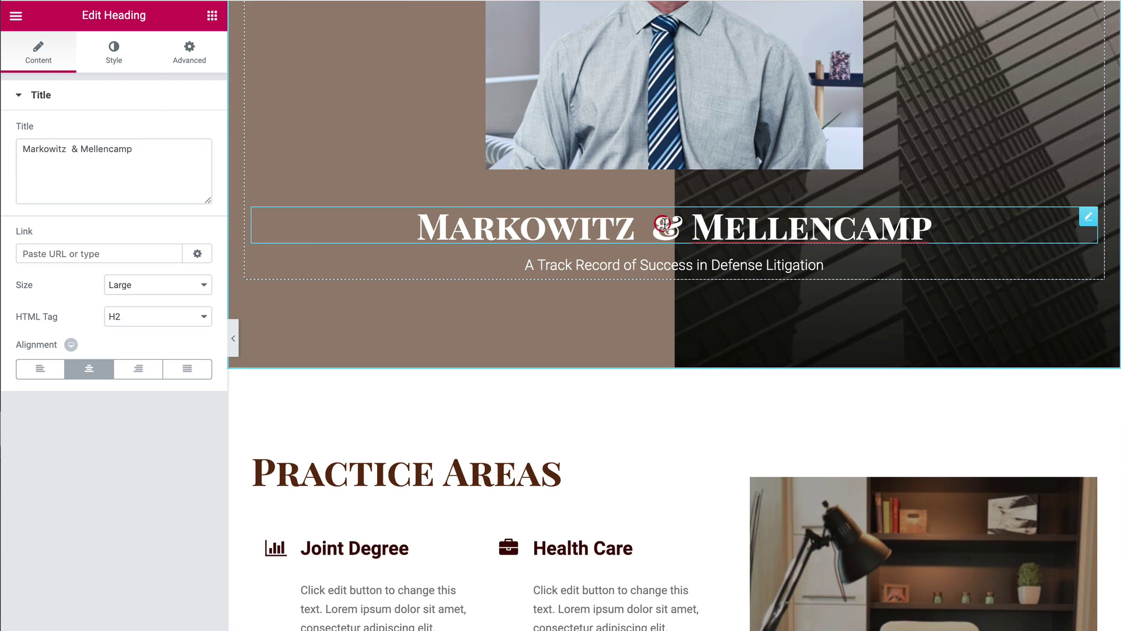
pyautogui.hotkey('ctrl', 'a')
pyautogui.write('W')
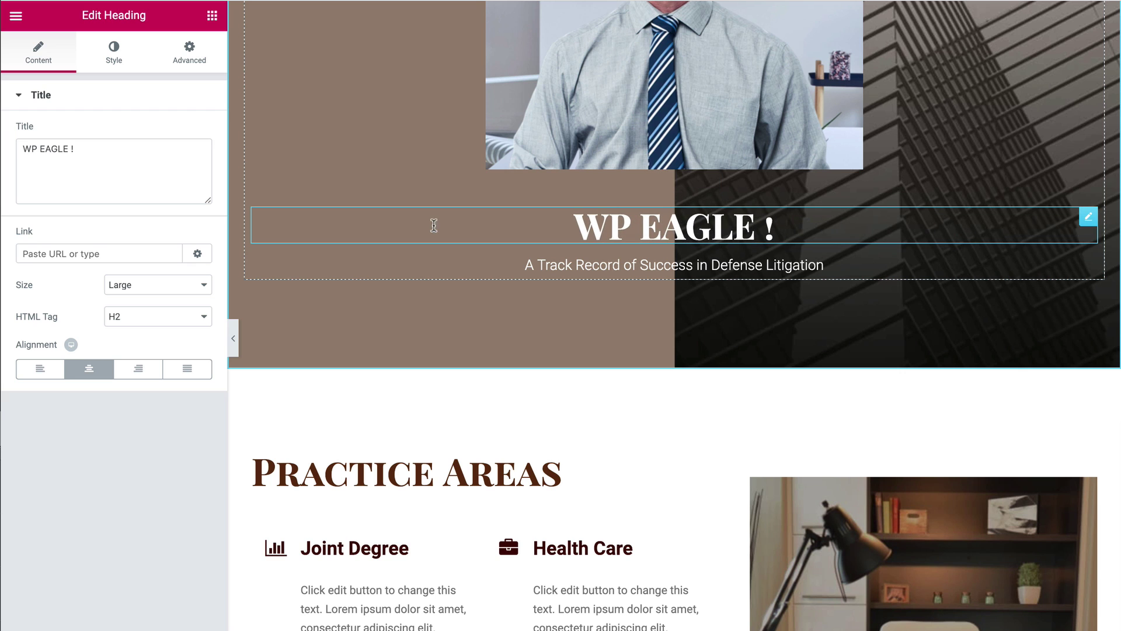
# Delete the office chair image beside Practice Areas and put a Video widget in its place
pyautogui.scroll(-8, 650, 465)
pyautogui.scroll(2, 641, 465)
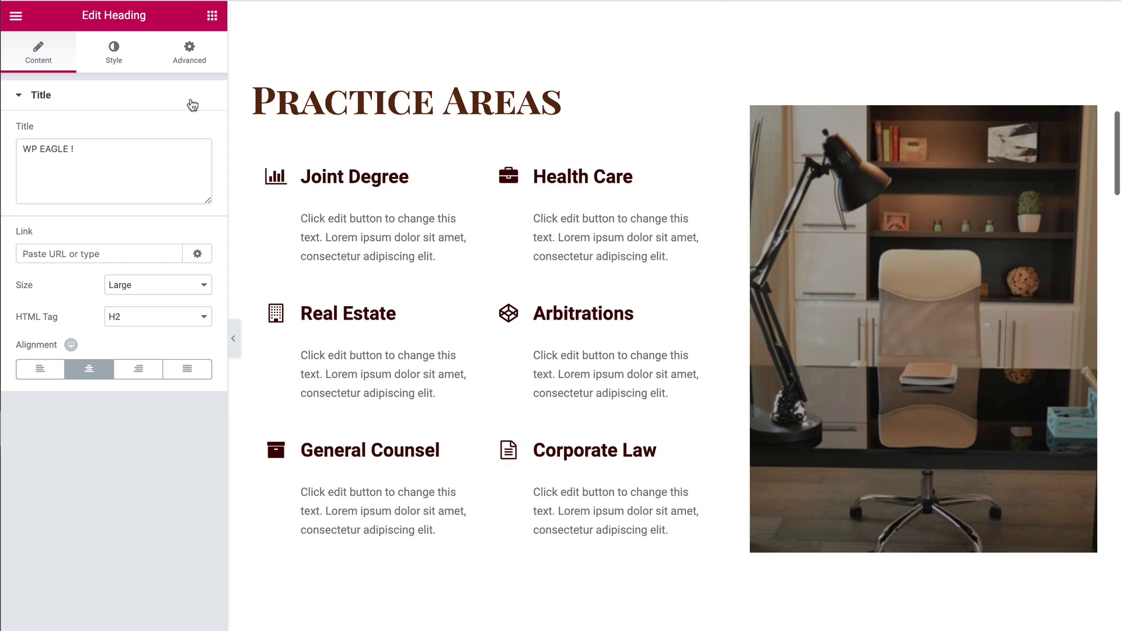
pyautogui.click(213, 15)
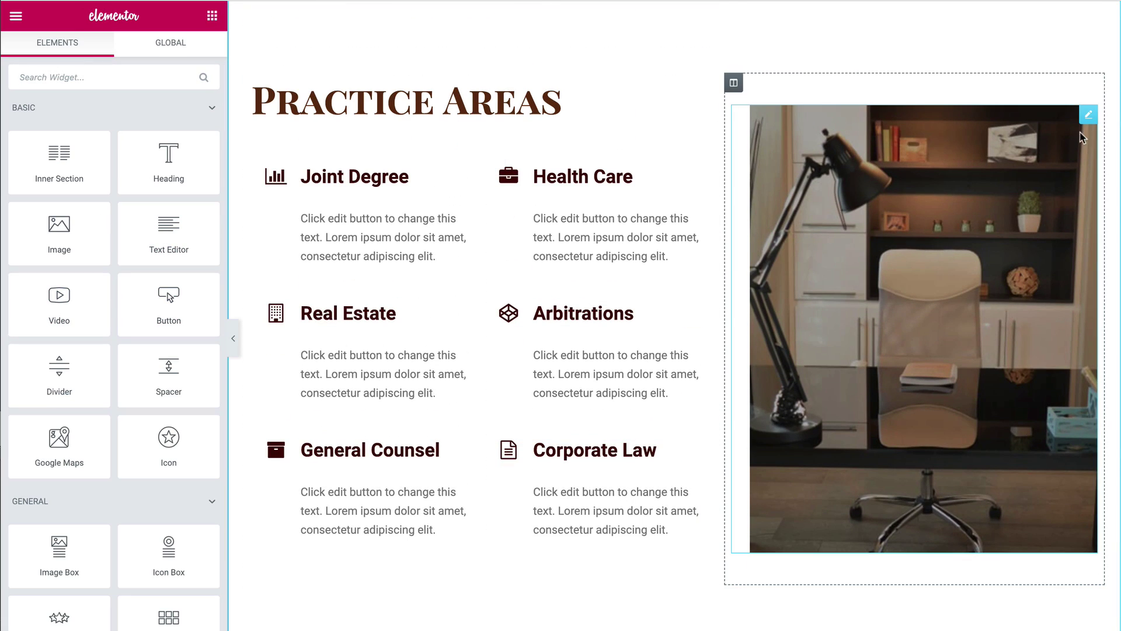
pyautogui.rightClick(973, 211)
pyautogui.click(1034, 431)
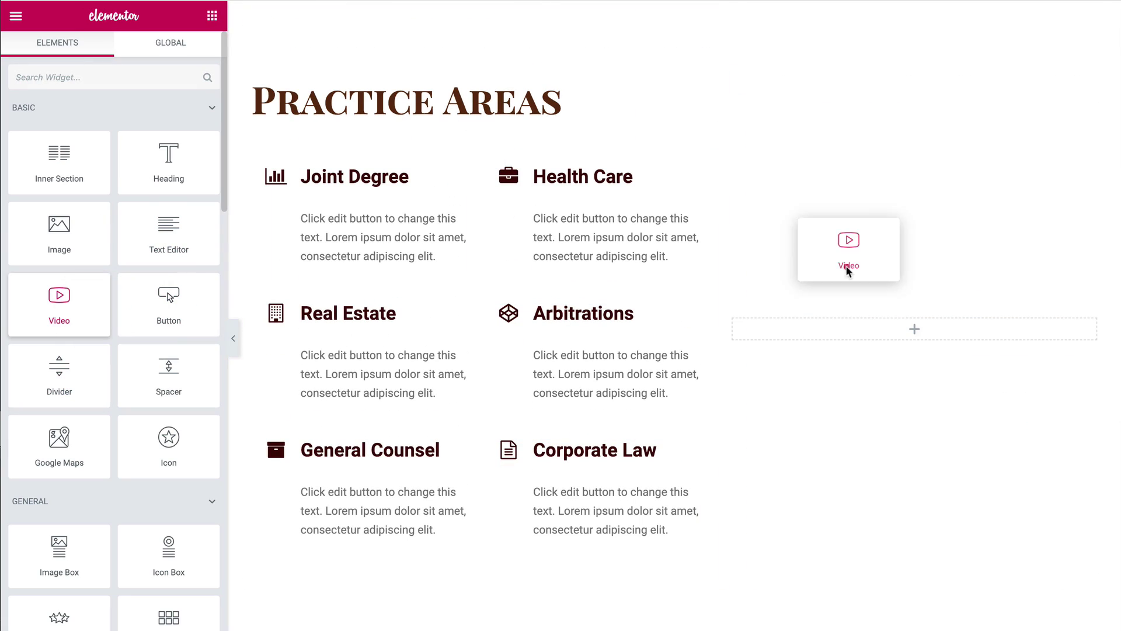
pyautogui.moveTo(820, 243); pyautogui.dragTo(858, 339)
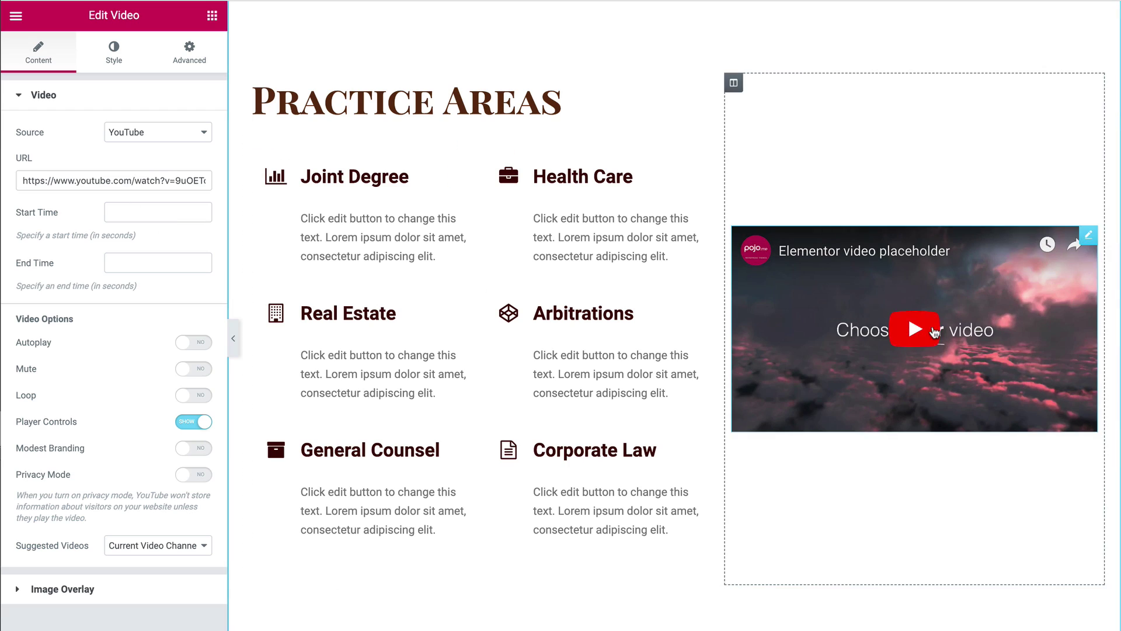
# Move the Arbitrations icon box above Health Care in the Practice Areas section
pyautogui.moveTo(583, 313)
pyautogui.mouseDown()
pyautogui.moveTo(681, 220)
pyautogui.moveTo(590, 170)
pyautogui.mouseUp()
pyautogui.scroll(-15, 766, 316)
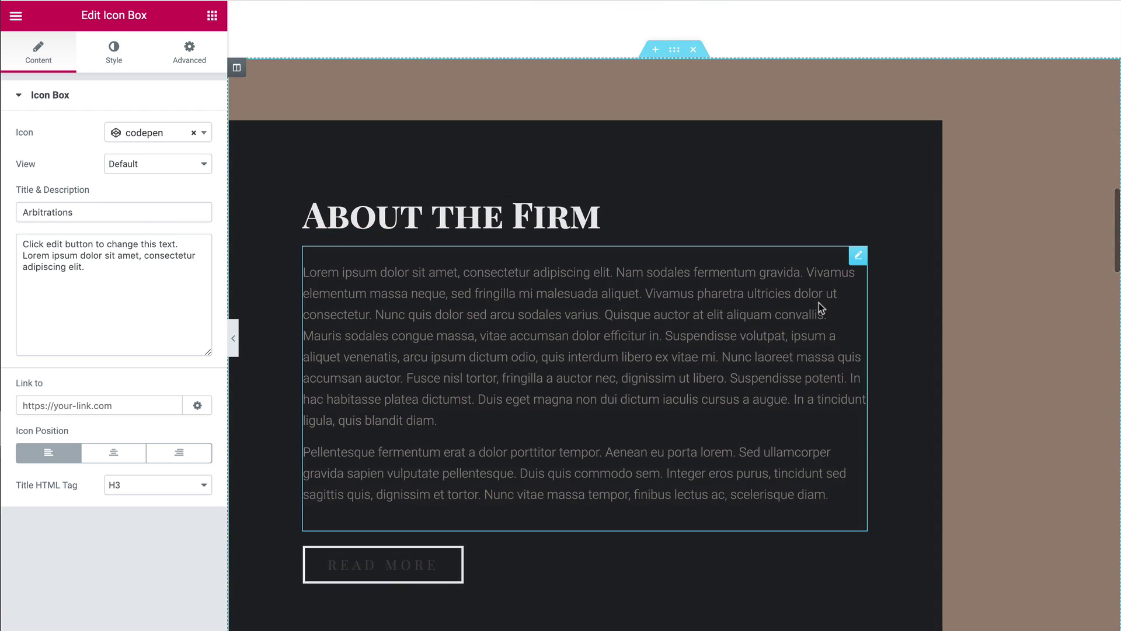
pyautogui.scroll(15, 765, 317)
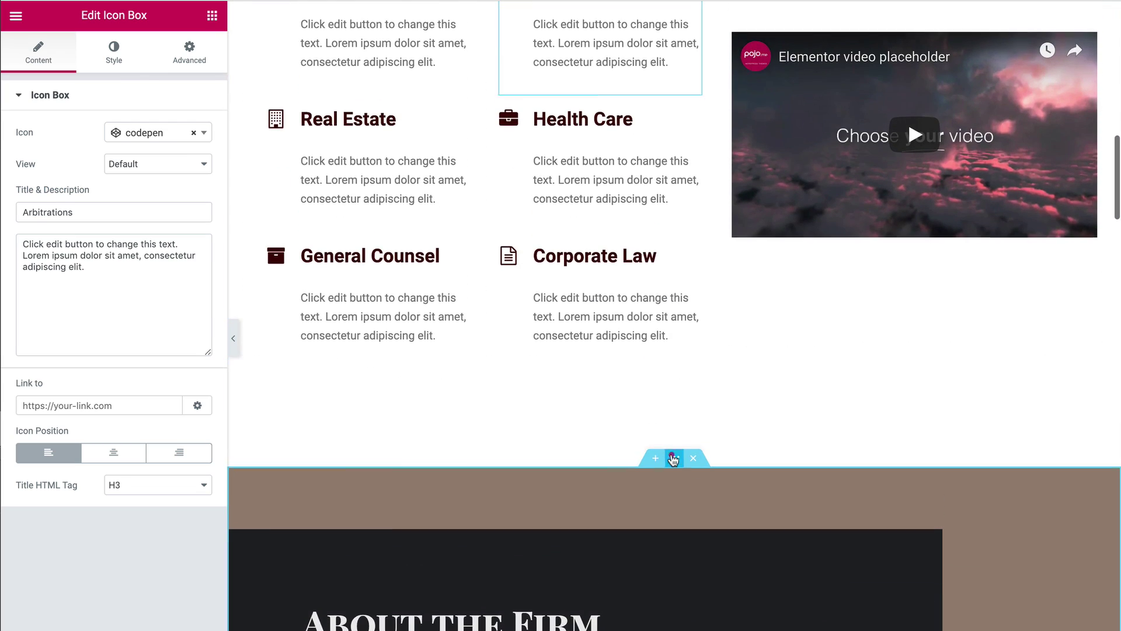
# Add a new section above About the Firm and insert a ready-made block from the template library into it
pyautogui.click(656, 458)
pyautogui.click(655, 458)
pyautogui.click(694, 428)
pyautogui.click(456, 53)
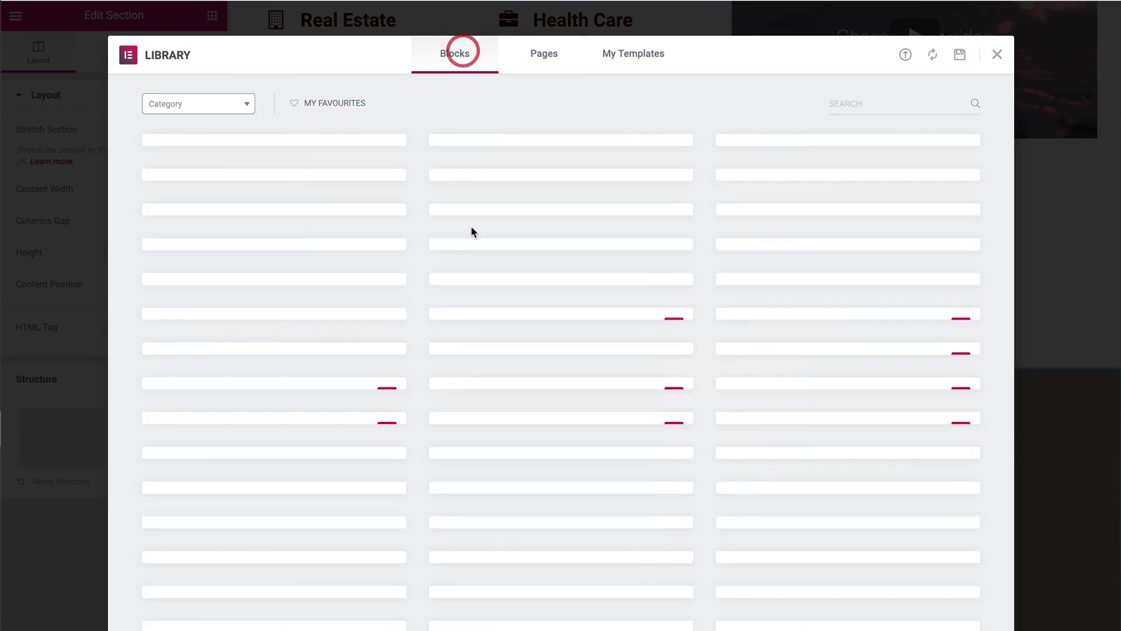
pyautogui.click(629, 455)
pyautogui.click(940, 55)
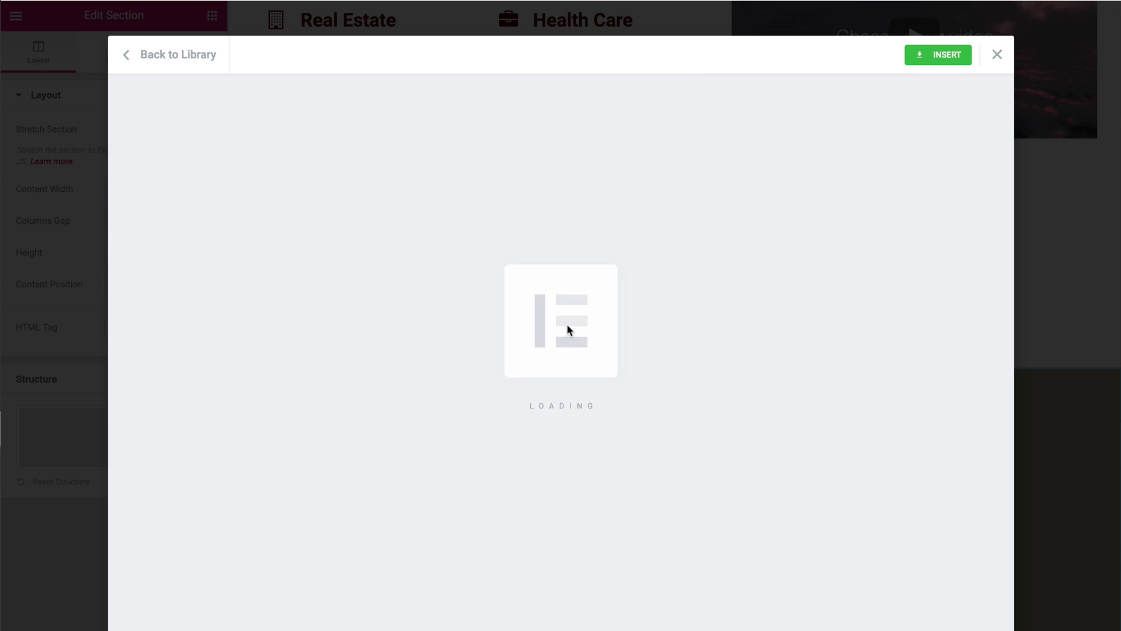
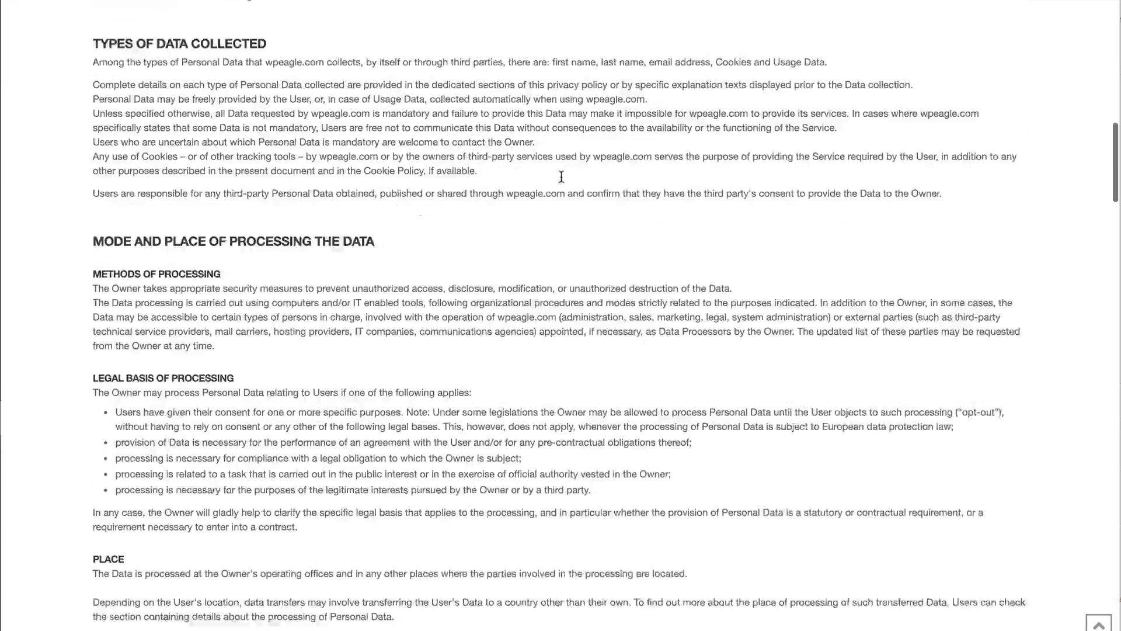
# Read through the wpeagle.com privacy policy, from the types of data collected down to the legal information
pyautogui.scroll(-20, 564, 177)
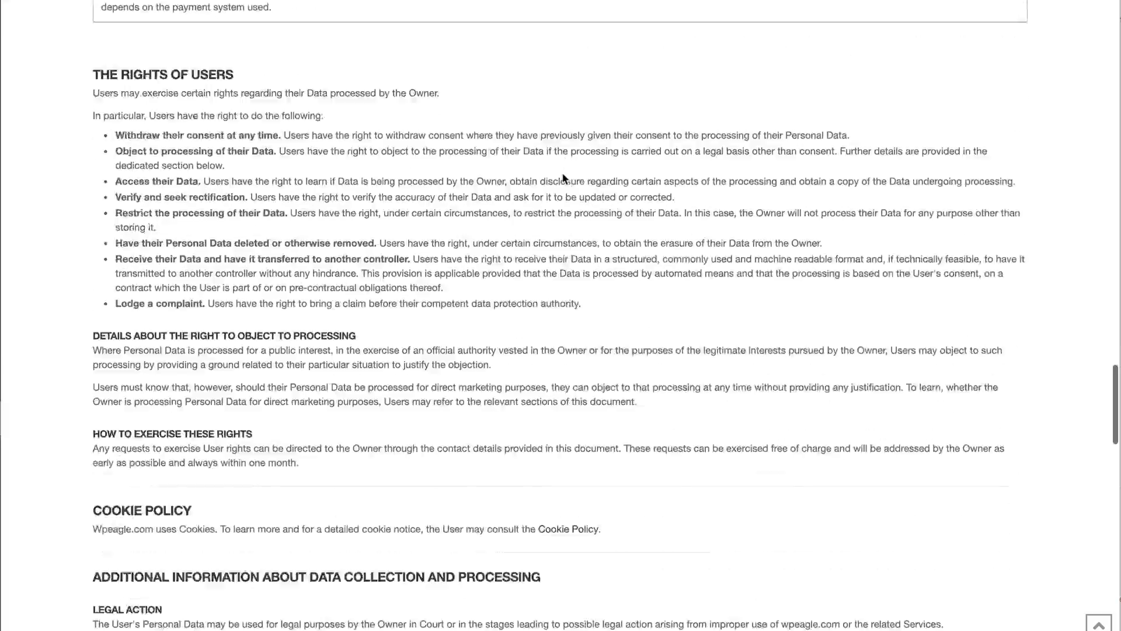
pyautogui.scroll(-4, 564, 178)
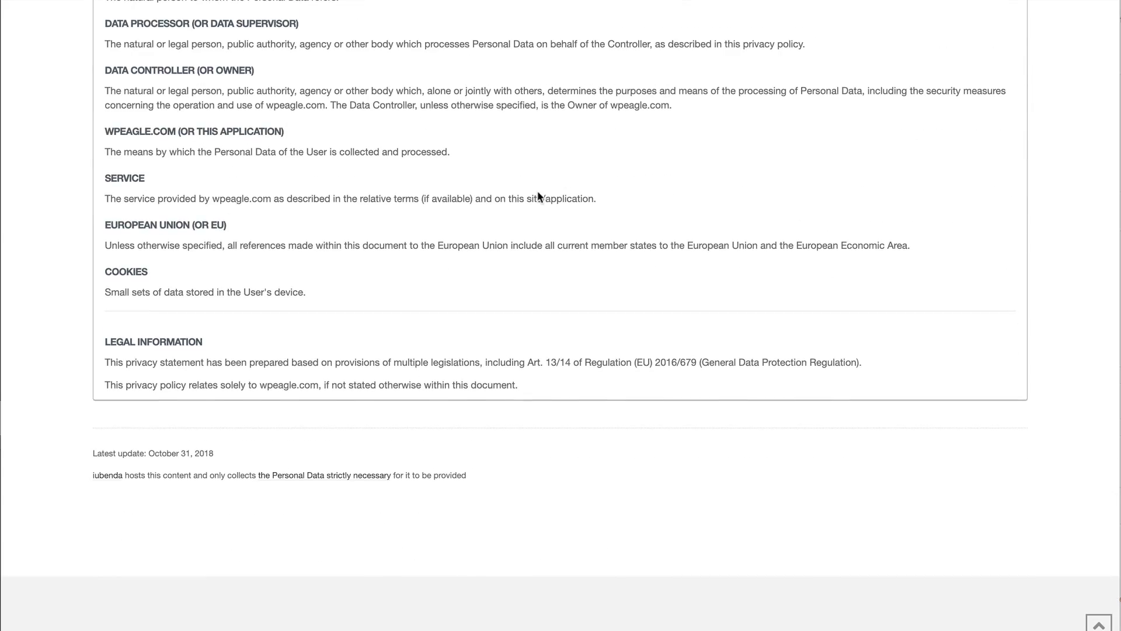
pyautogui.scroll(20, 538, 196)
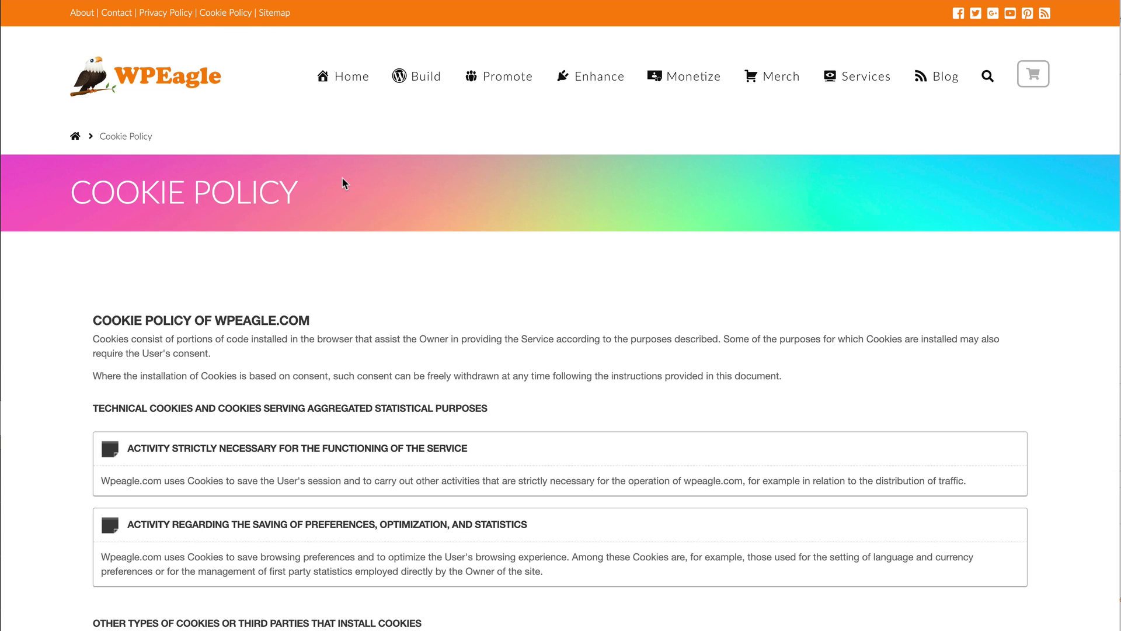
# Read through the wpeagle.com cookie policy, covering technical cookies, analytics and social network interaction
pyautogui.scroll(-3, 345, 184)
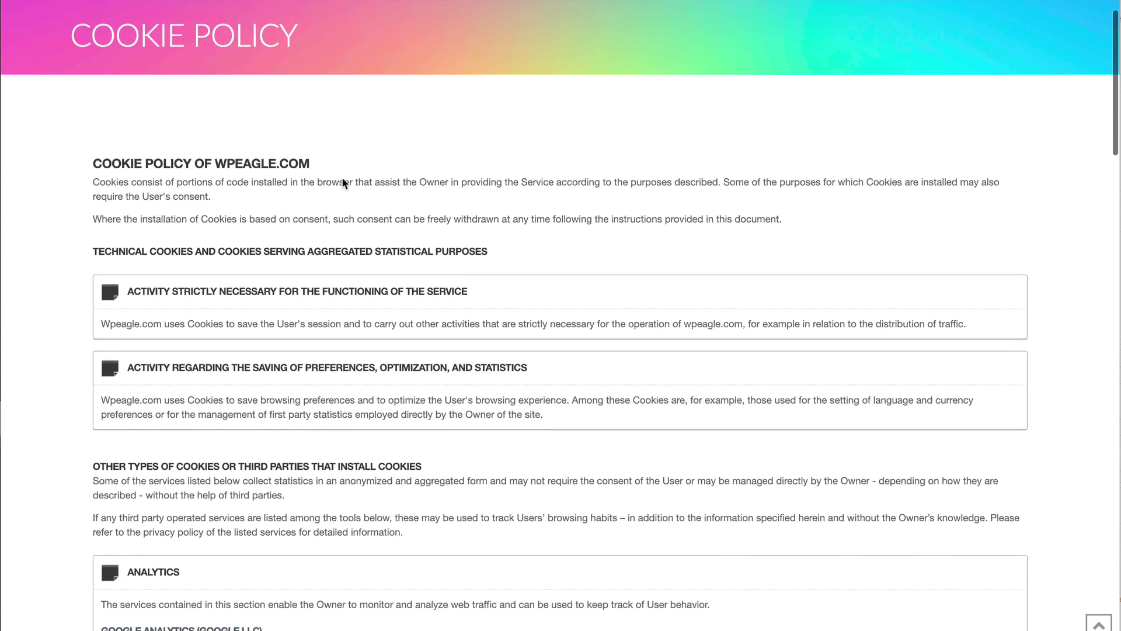
pyautogui.scroll(-2, 343, 183)
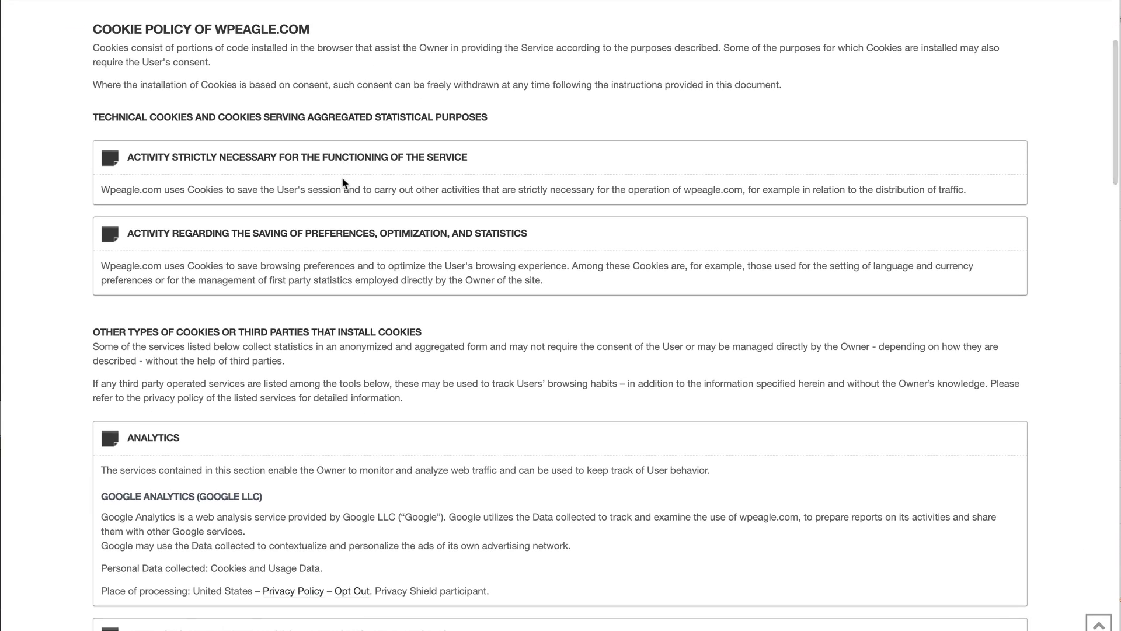
pyautogui.scroll(-5, 343, 182)
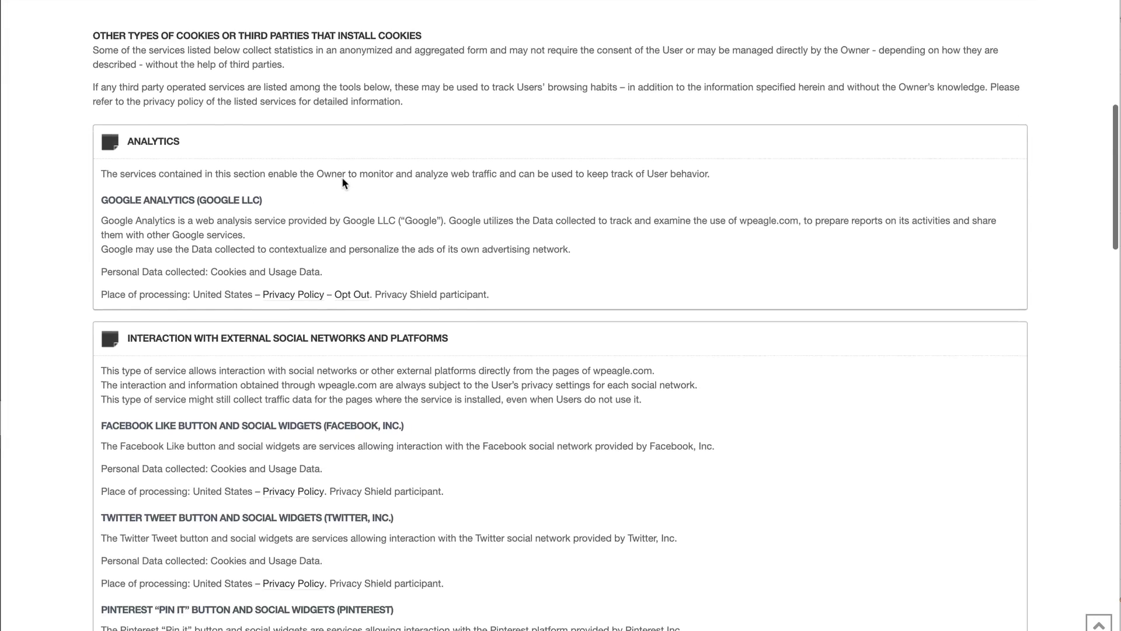
pyautogui.scroll(-5, 343, 181)
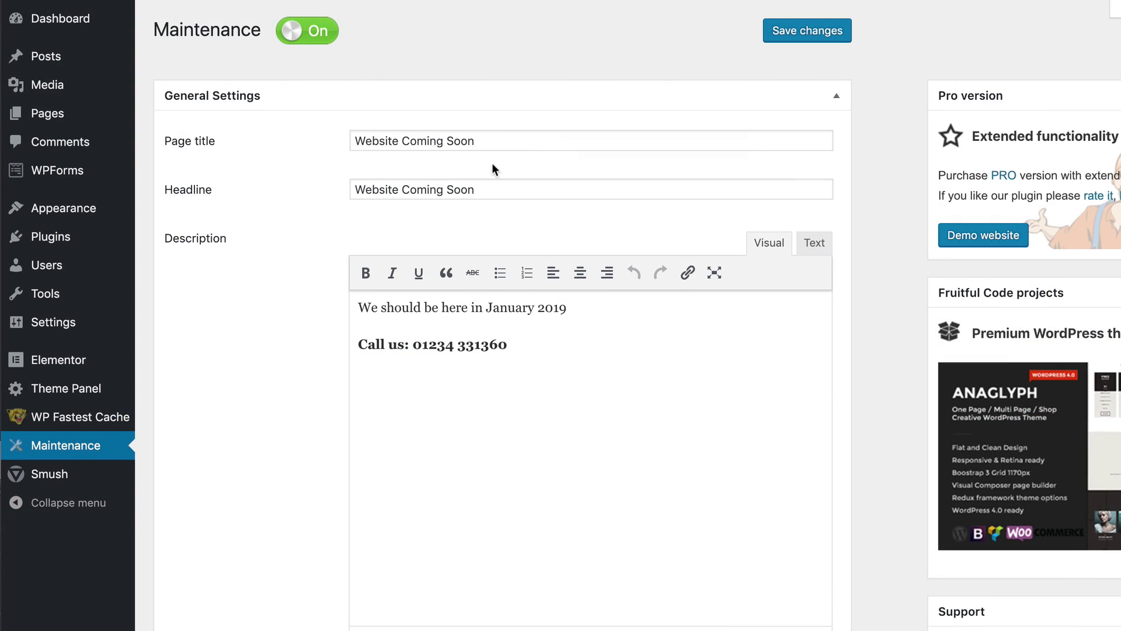
# Review the Maintenance plugin's general settings, from the page title and description to the logo, background and preloader images
pyautogui.scroll(-12, 493, 168)
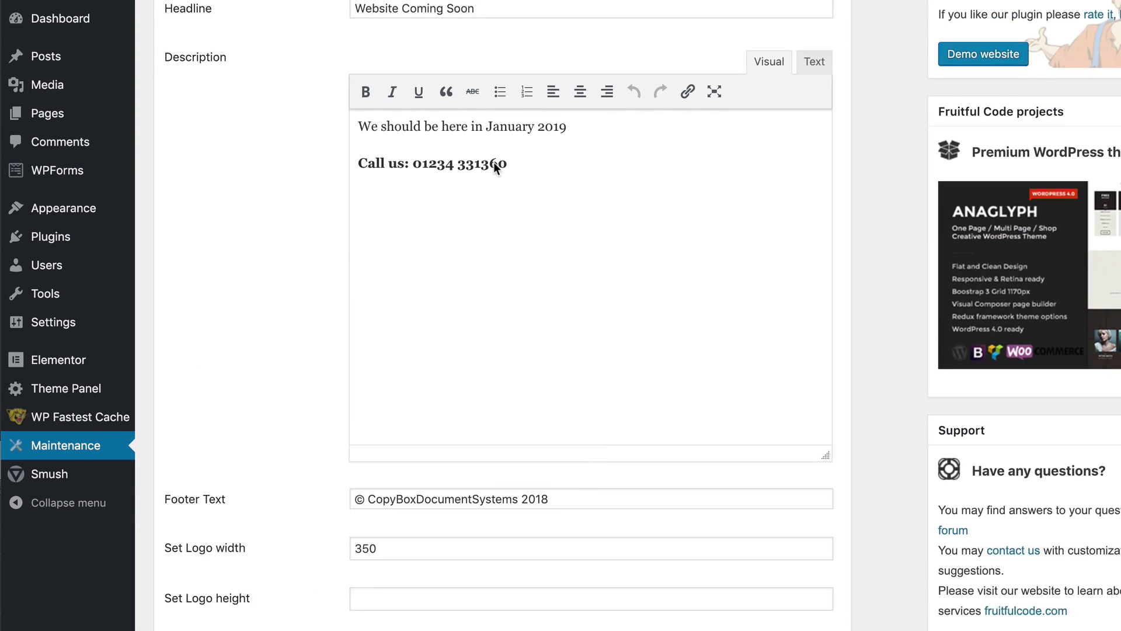
pyautogui.scroll(-20, 493, 168)
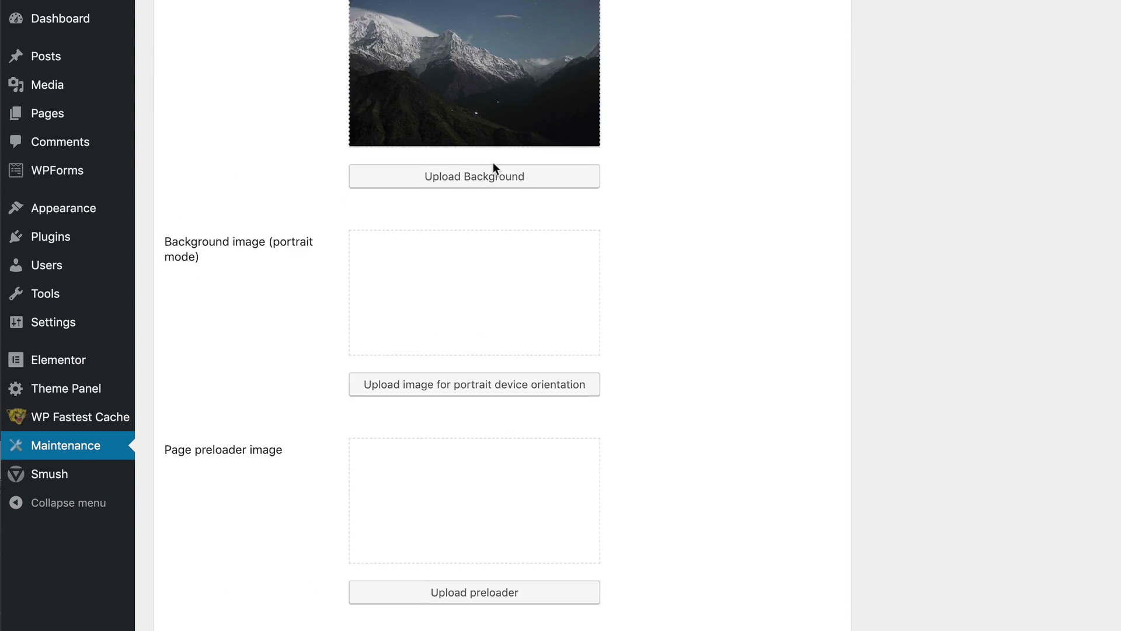
pyautogui.scroll(-15, 493, 168)
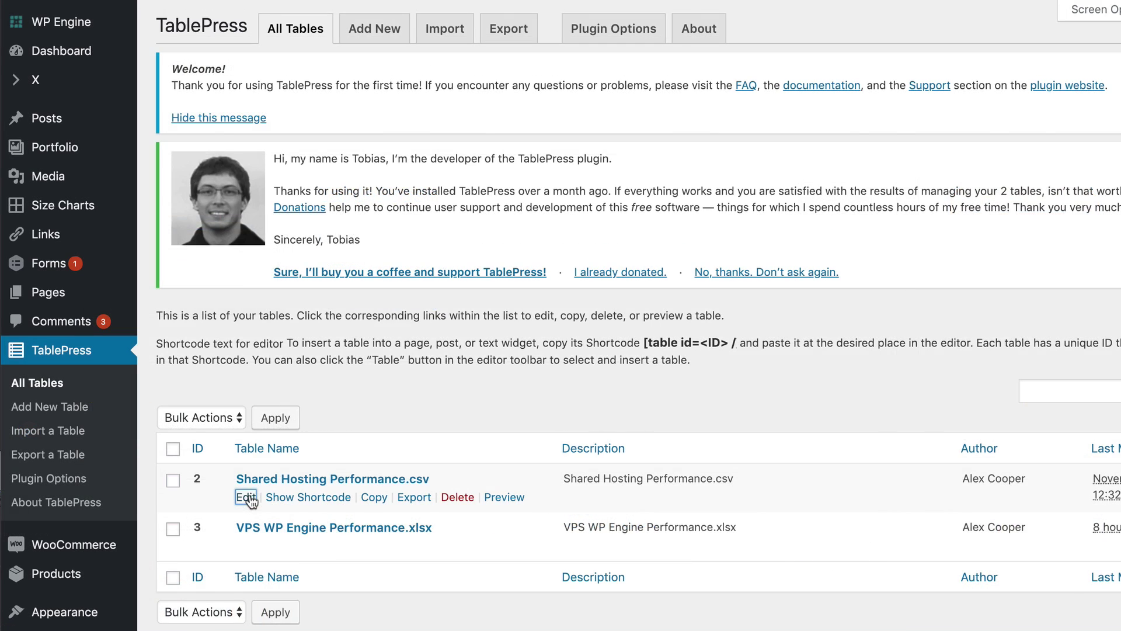
# Open the Shared Hosting Performance.csv table for editing in TablePress and examine its cells, manipulation tools and table options
pyautogui.click(248, 498)
pyautogui.scroll(-3, 608, 408)
pyautogui.moveTo(458, 425); pyautogui.dragTo(484, 403)
pyautogui.scroll(-6, 489, 400)
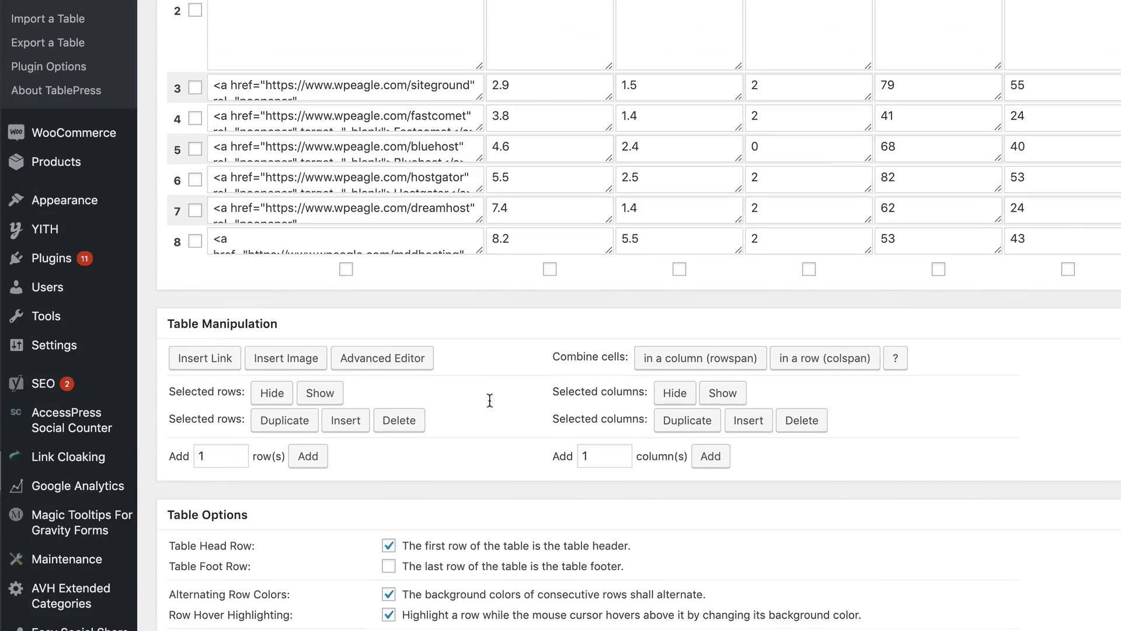
# Review the remaining options of the Shared Hosting Performance.csv table and open TablePress's table import
pyautogui.scroll(-4, 489, 400)
pyautogui.scroll(-5, 489, 398)
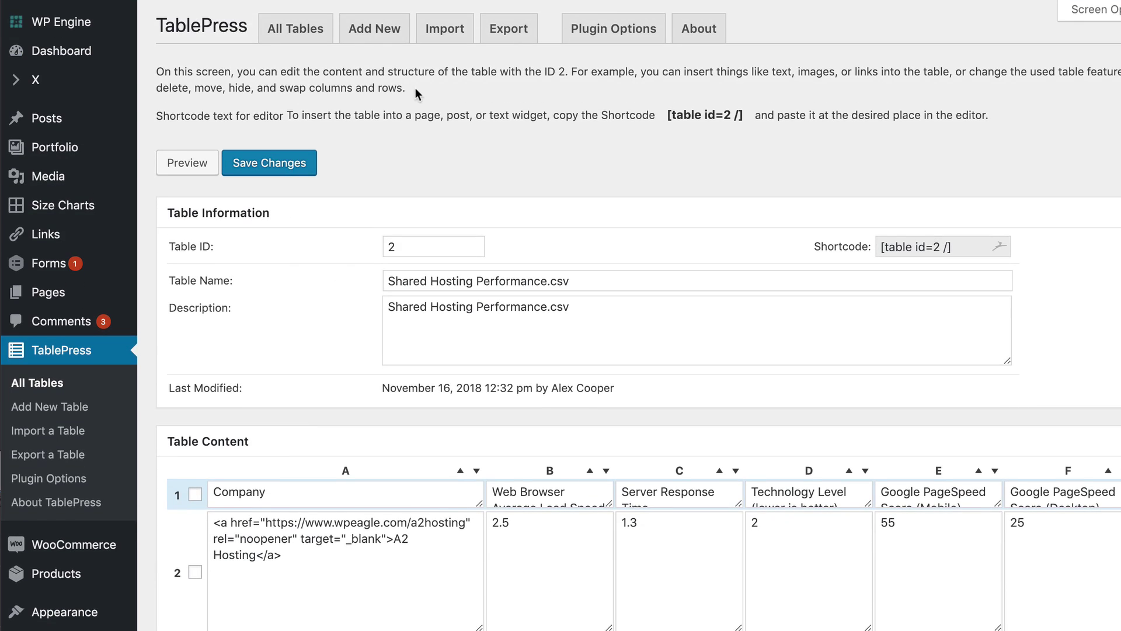
pyautogui.click(445, 28)
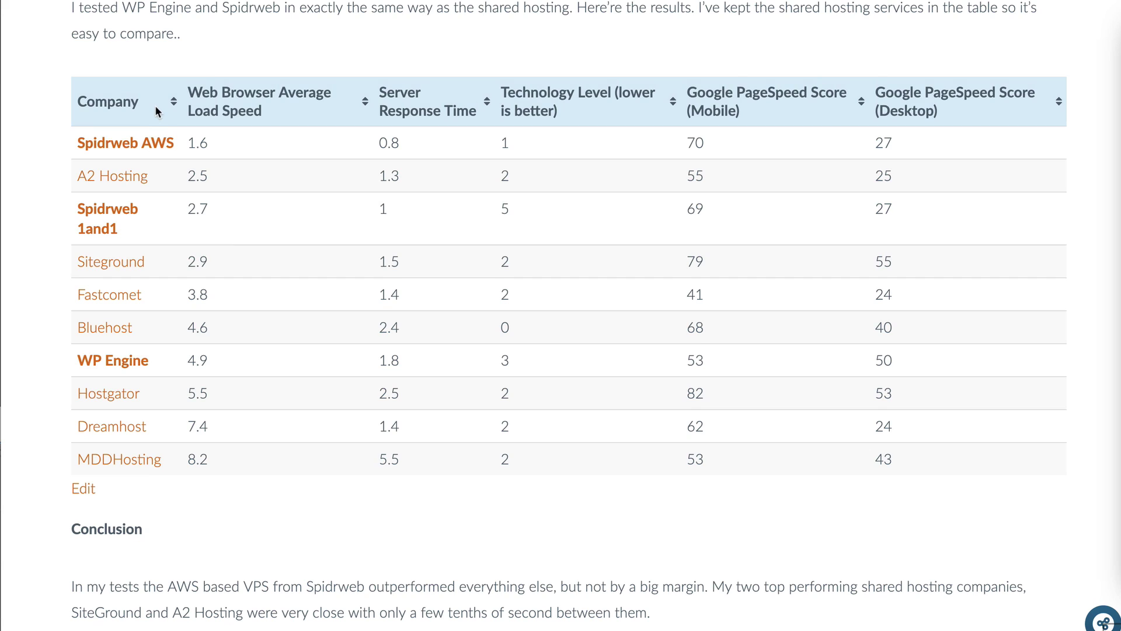
# Sort the published hosting comparison table by Company and by Web Browser Average Load Speed, reversing the order of each column
pyautogui.click(153, 106)
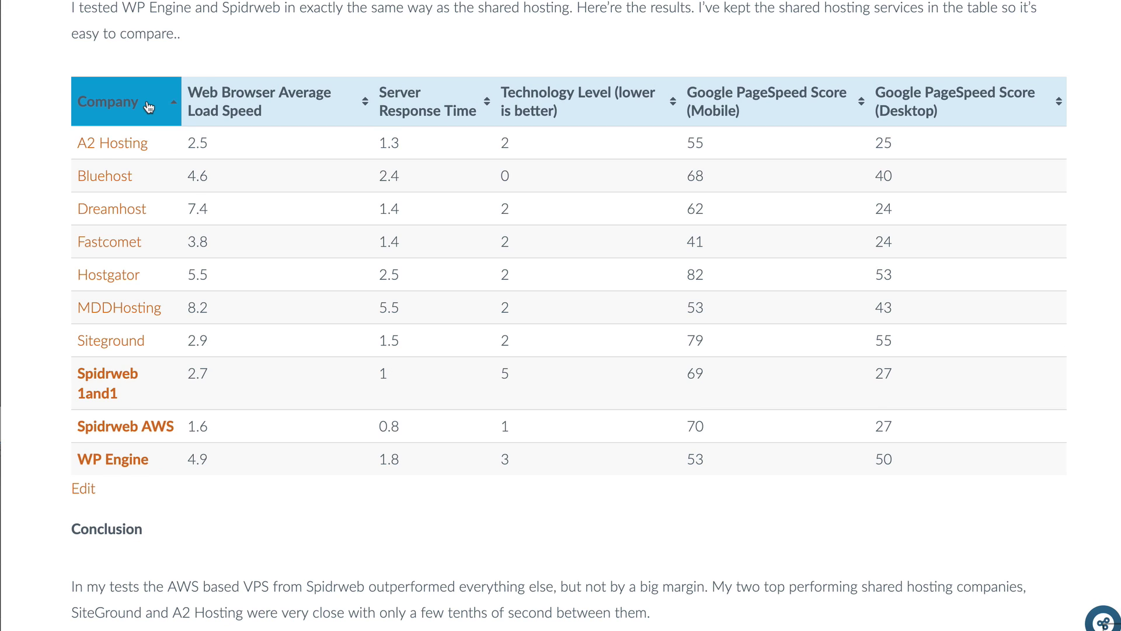
pyautogui.click(153, 107)
pyautogui.click(289, 112)
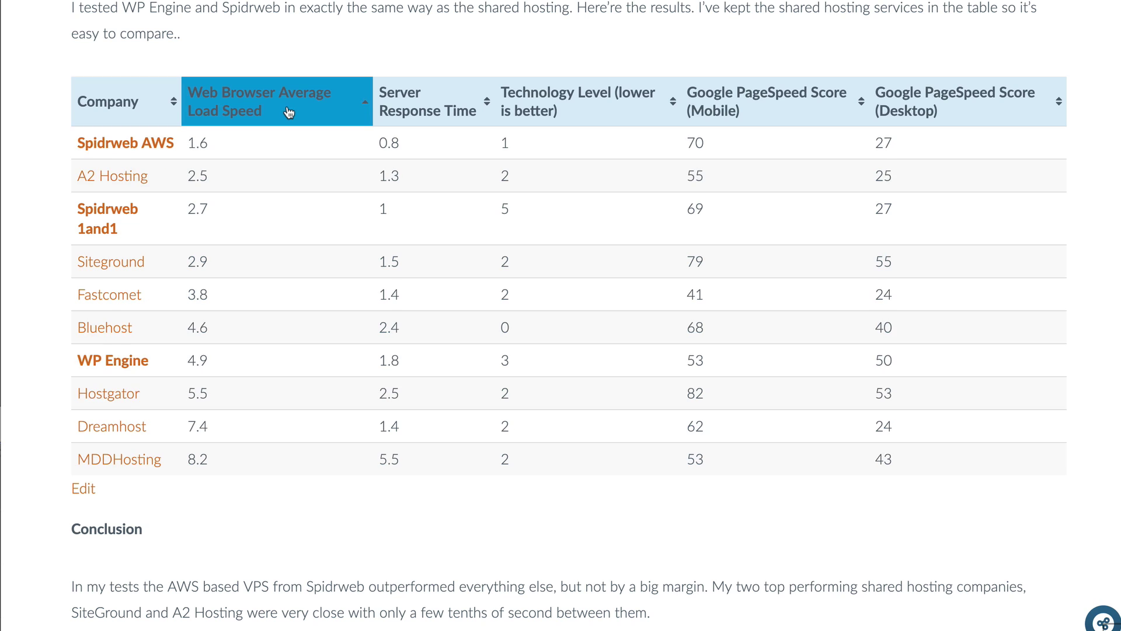
pyautogui.click(289, 112)
pyautogui.click(289, 112)
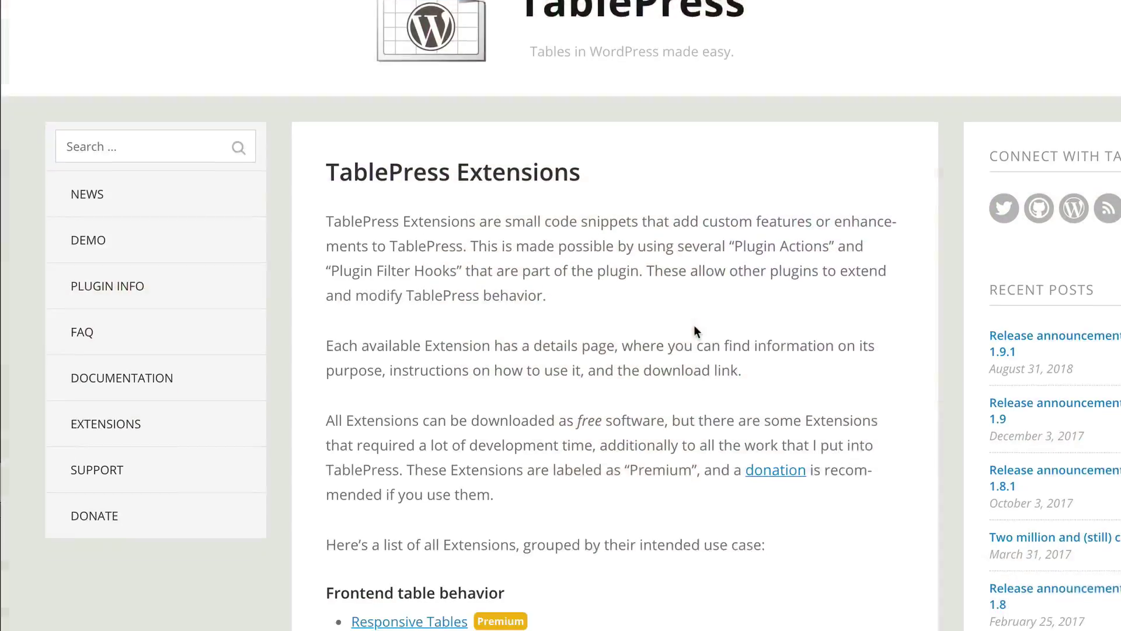
# Look through the TablePress Extensions list, from frontend table behavior and DataTables features to the admin area adjustments
pyautogui.scroll(-4, 693, 327)
pyautogui.scroll(-5, 693, 325)
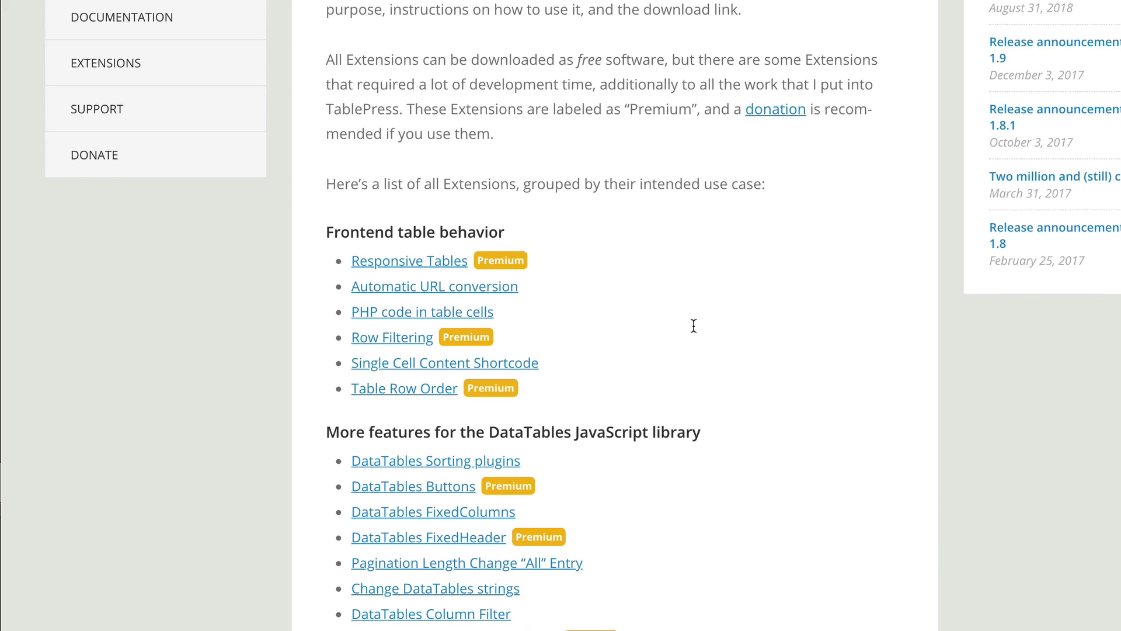
pyautogui.scroll(-3, 694, 327)
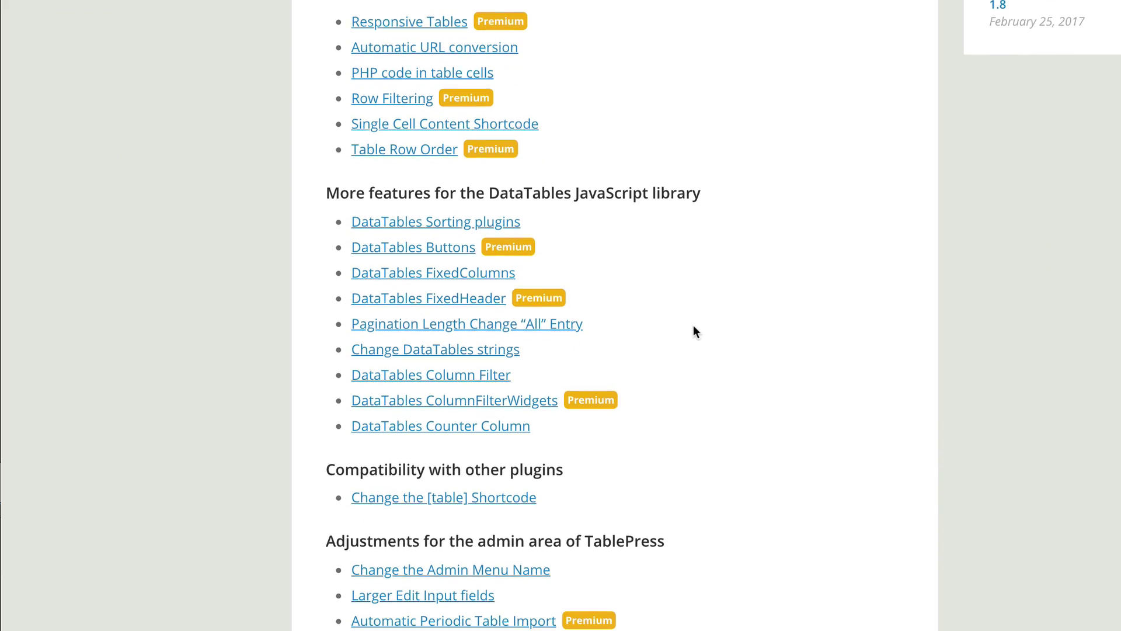
pyautogui.scroll(1, 693, 331)
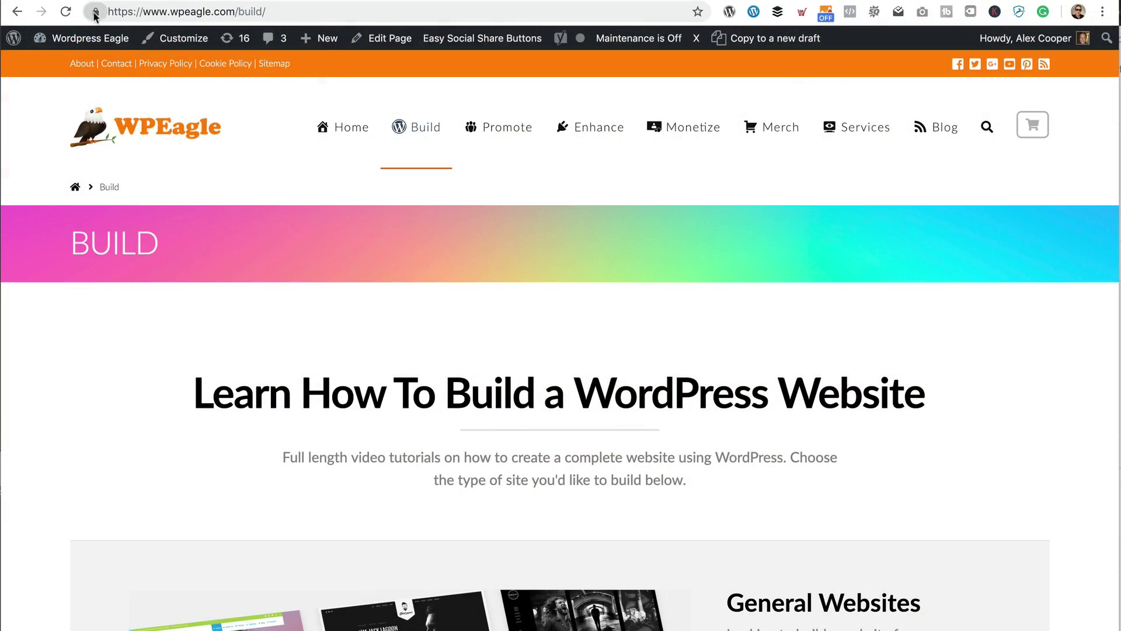
# View the connection security information for the wpeagle.com Build page
pyautogui.click(95, 13)
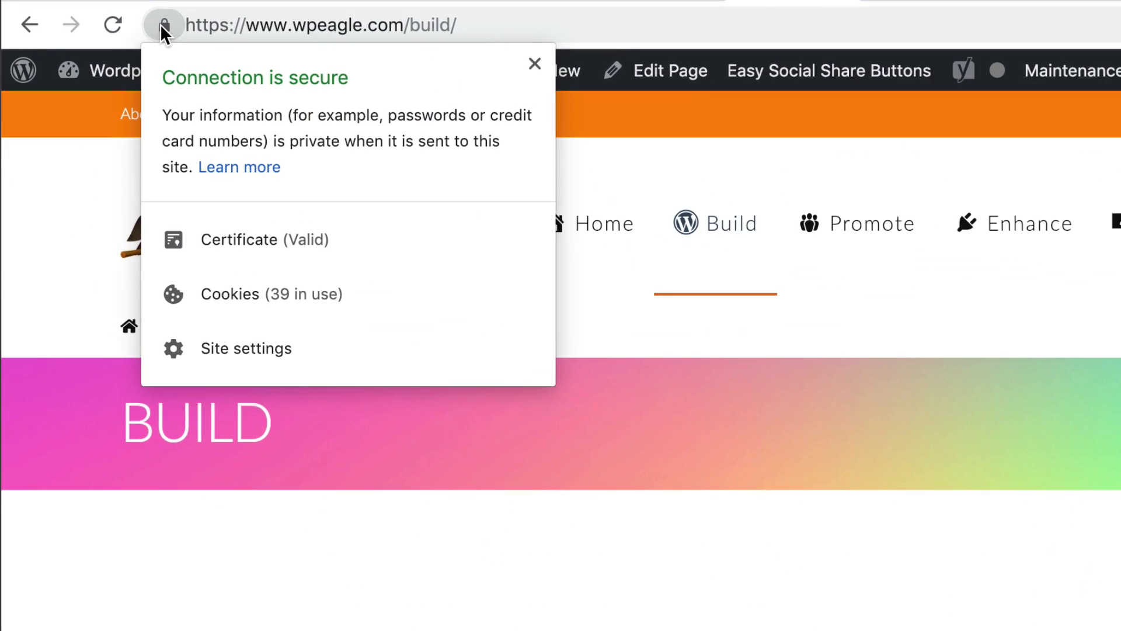